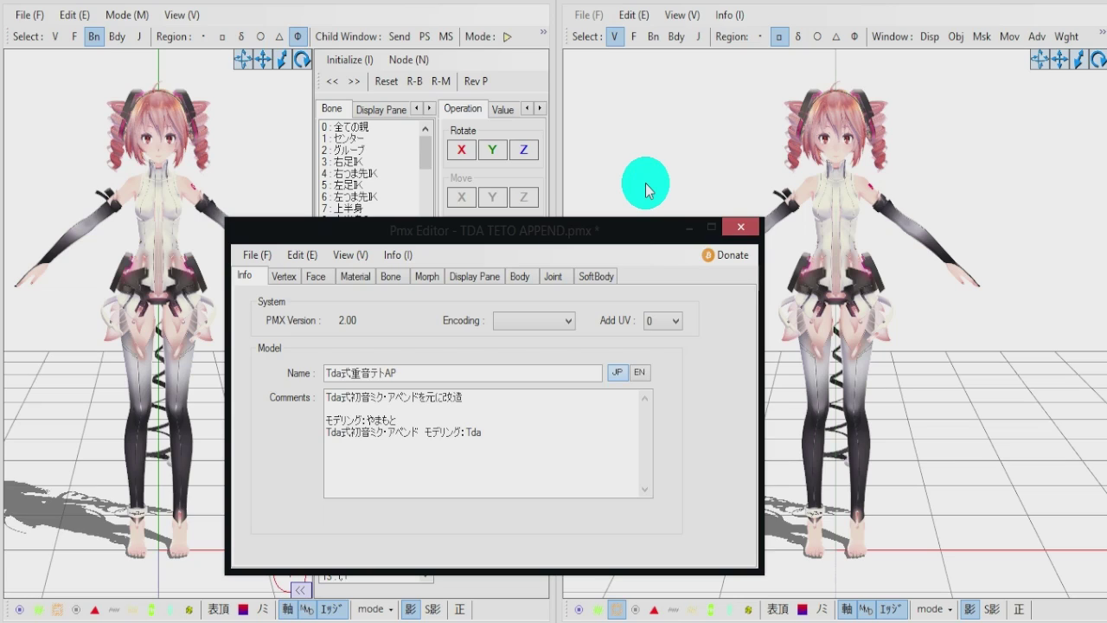
mouse_move(546, 239)
mouse_down()
mouse_move(561, 217)
mouse_move(541, 240)
mouse_up()
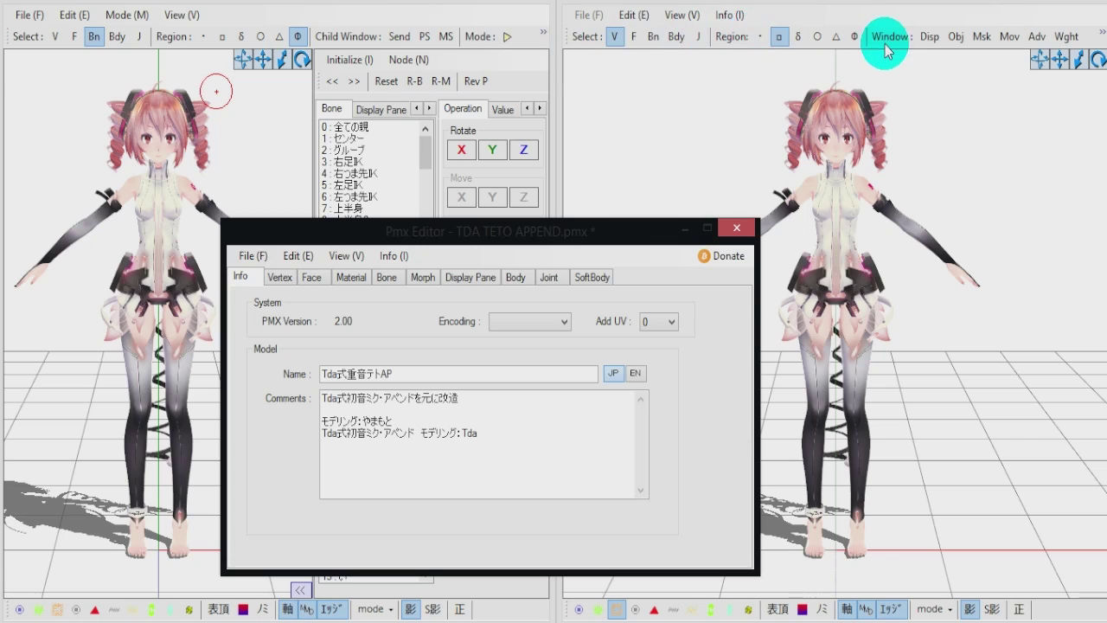
click(1067, 37)
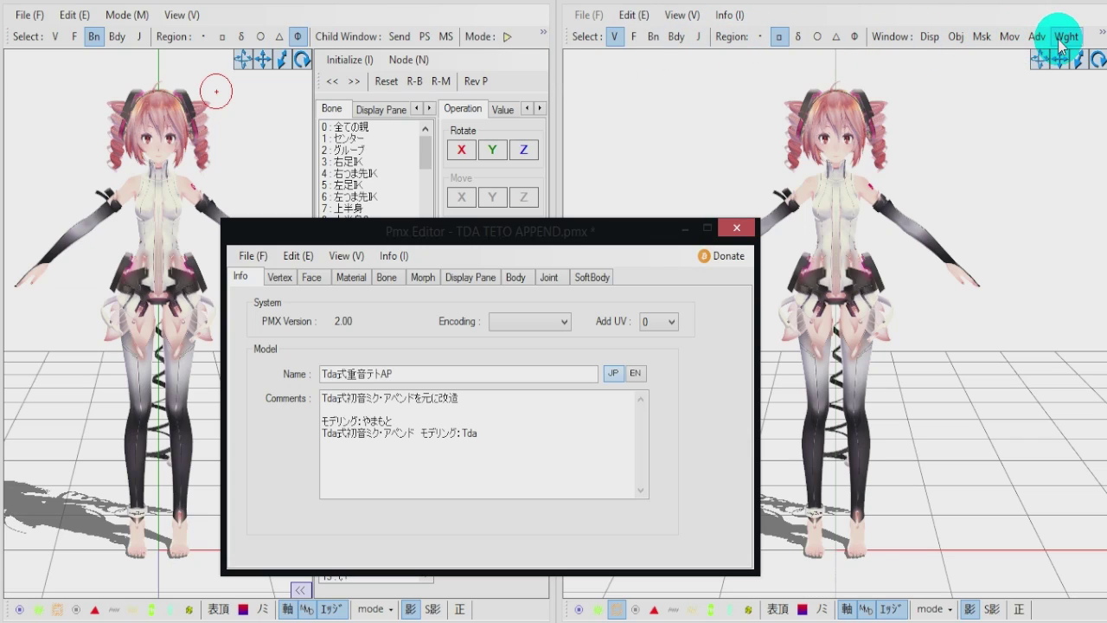
click(1101, 33)
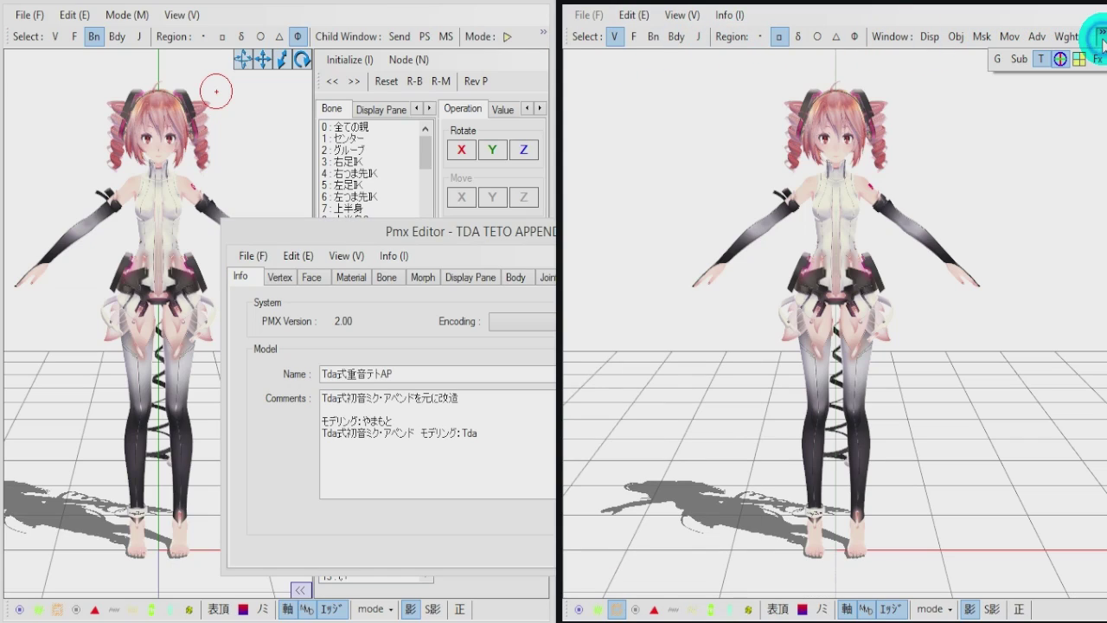
click(1062, 57)
click(1101, 35)
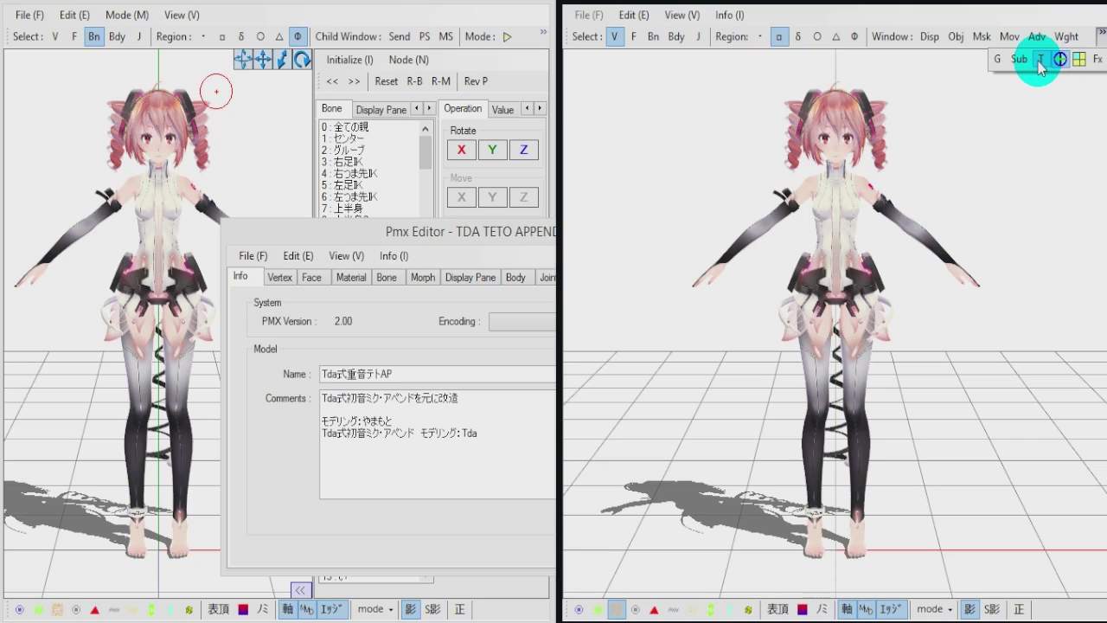
click(1038, 65)
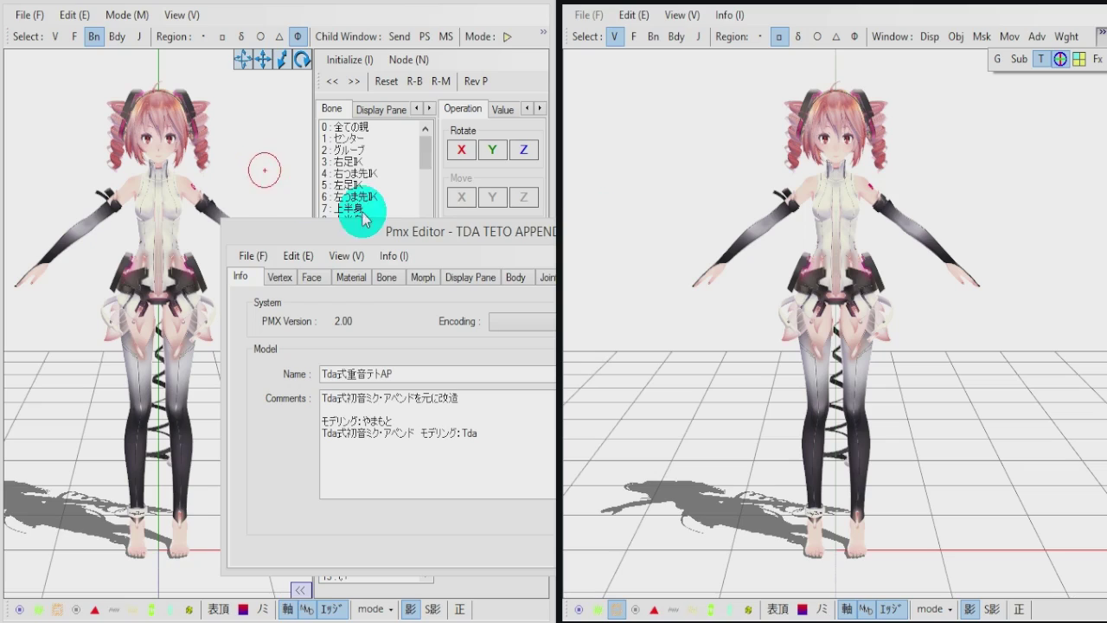
- Set the transform view's selection region to point mode and bring the model editor window back to the front
click(205, 40)
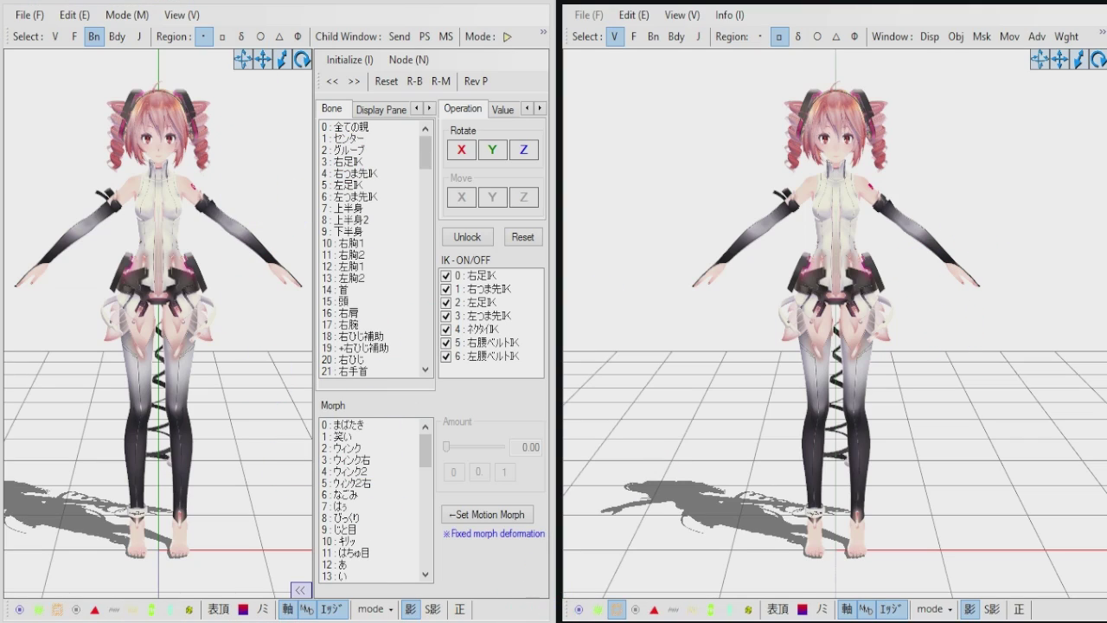
mouse_move(622, 616)
click(507, 502)
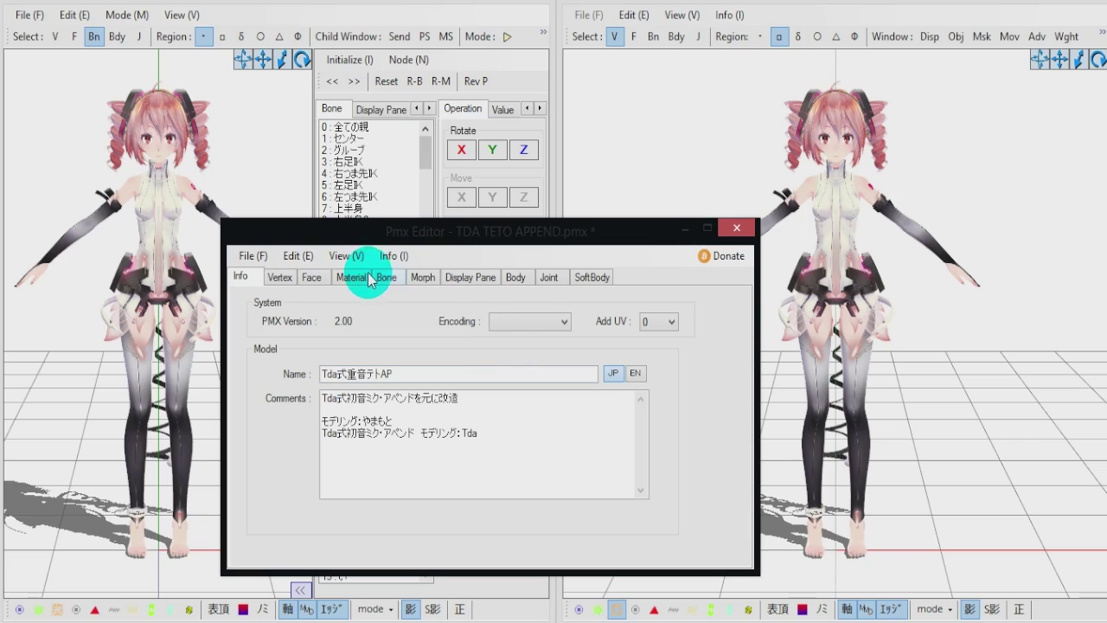
- Add a new material morph to the model's morph list
click(422, 278)
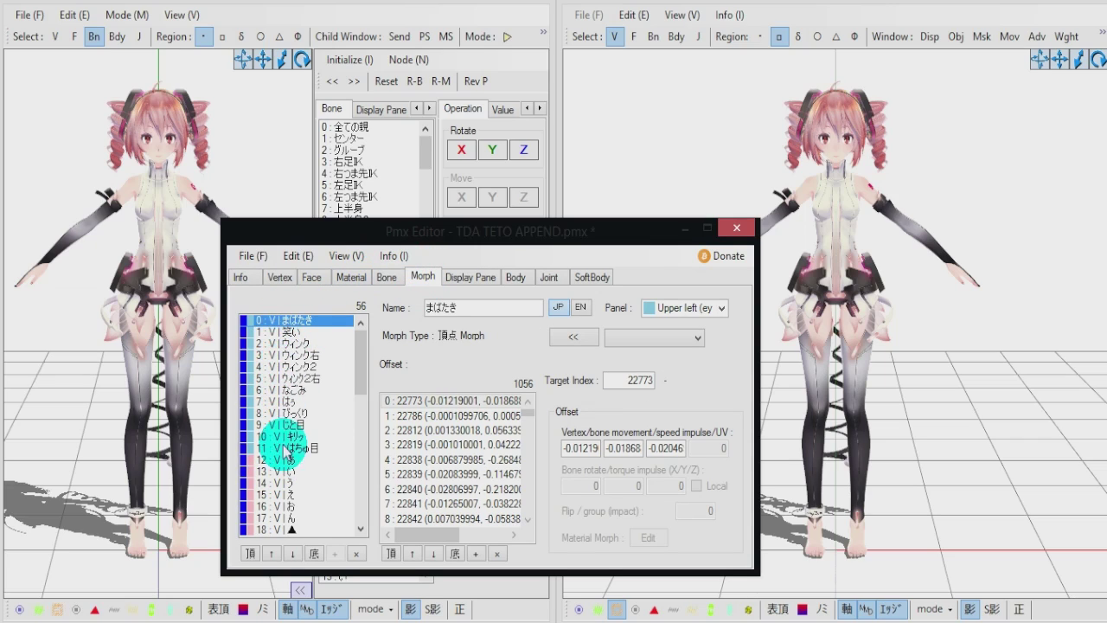
right_click(292, 331)
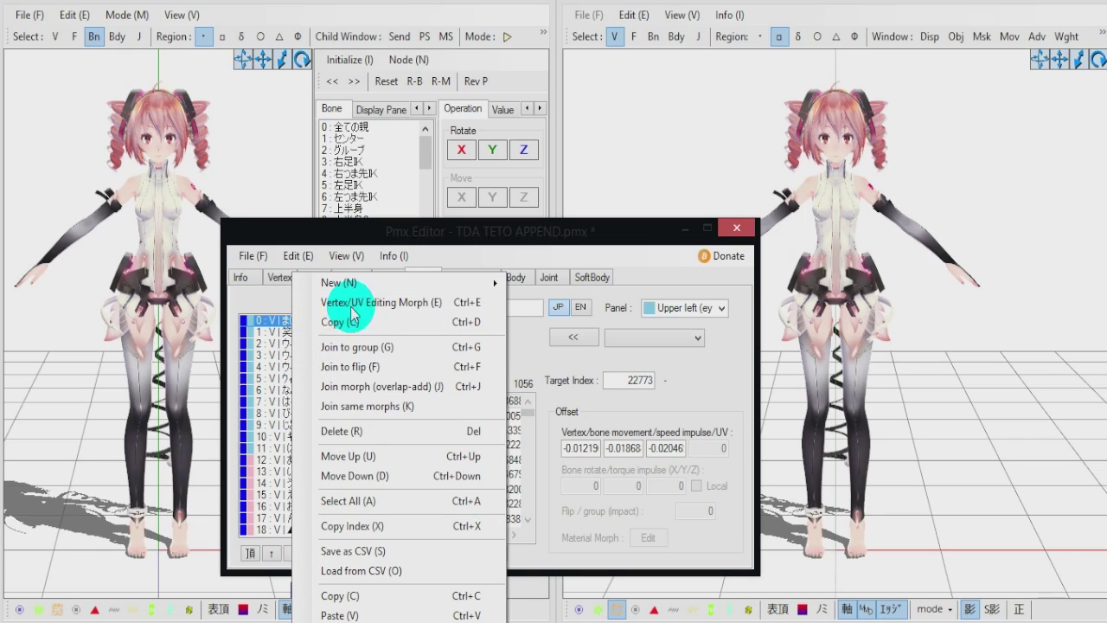
mouse_move(359, 283)
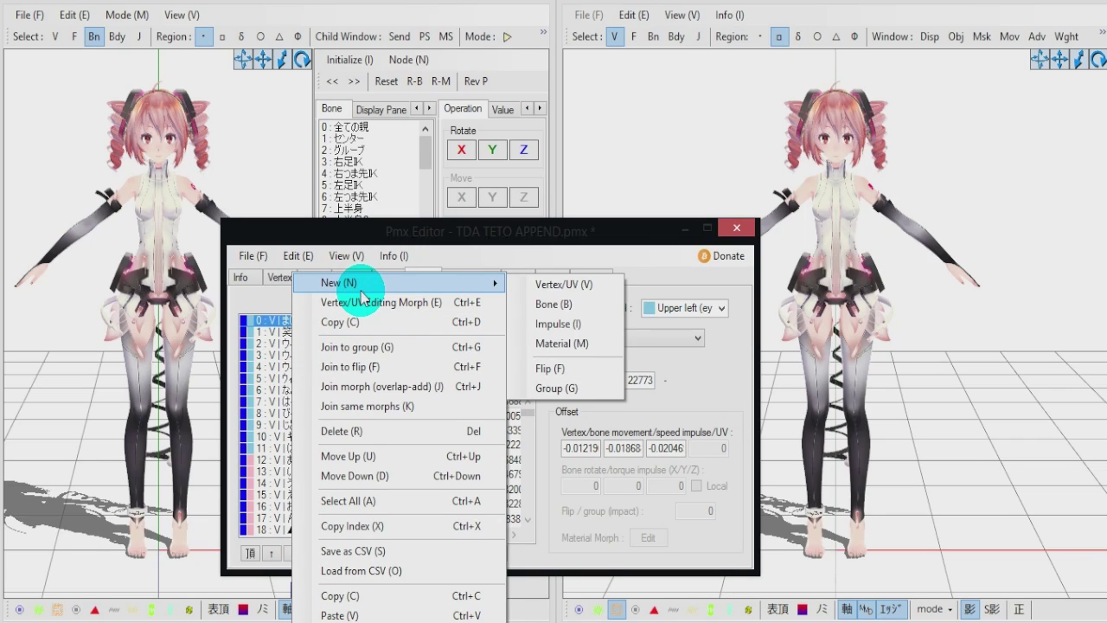
click(557, 343)
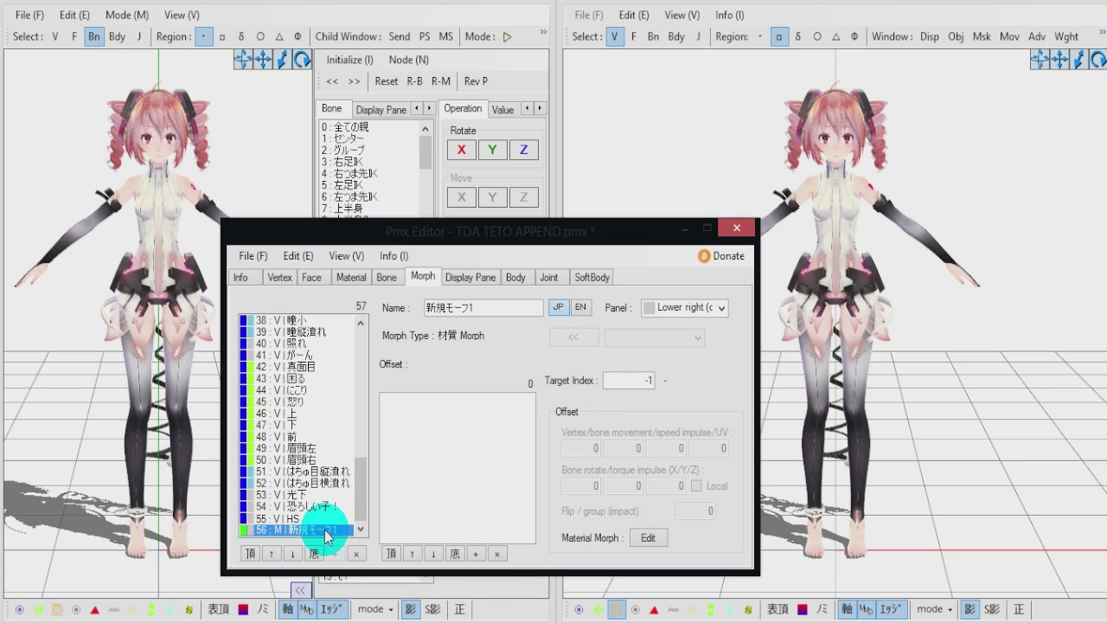
- Name the new material morph "Fade Model" in both its Japanese and English name fields
double_click(507, 307)
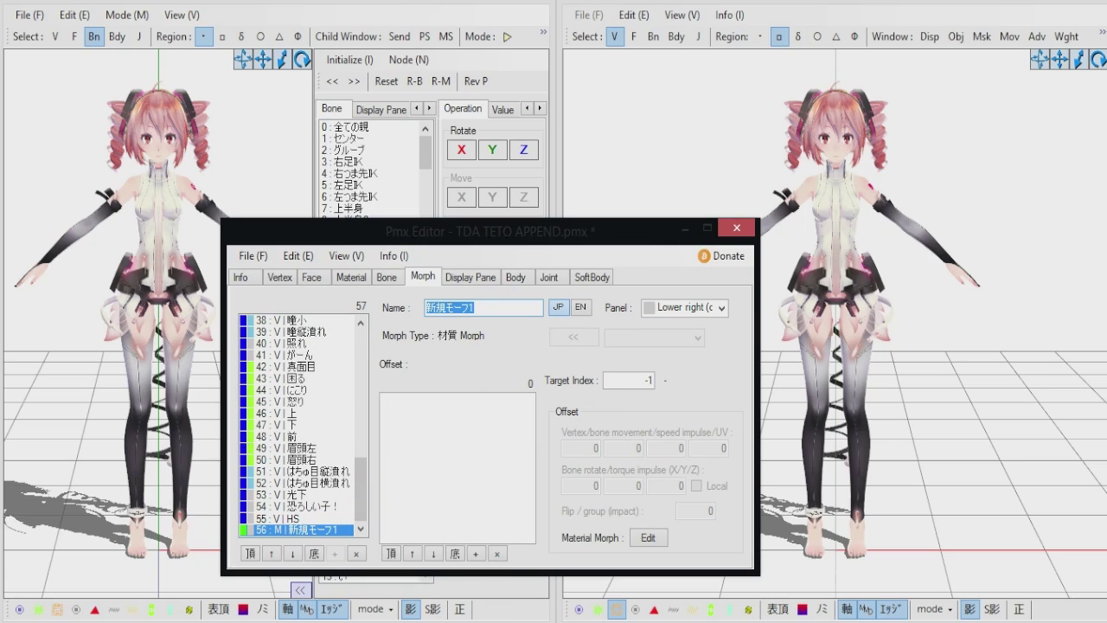
text(Fade Model)
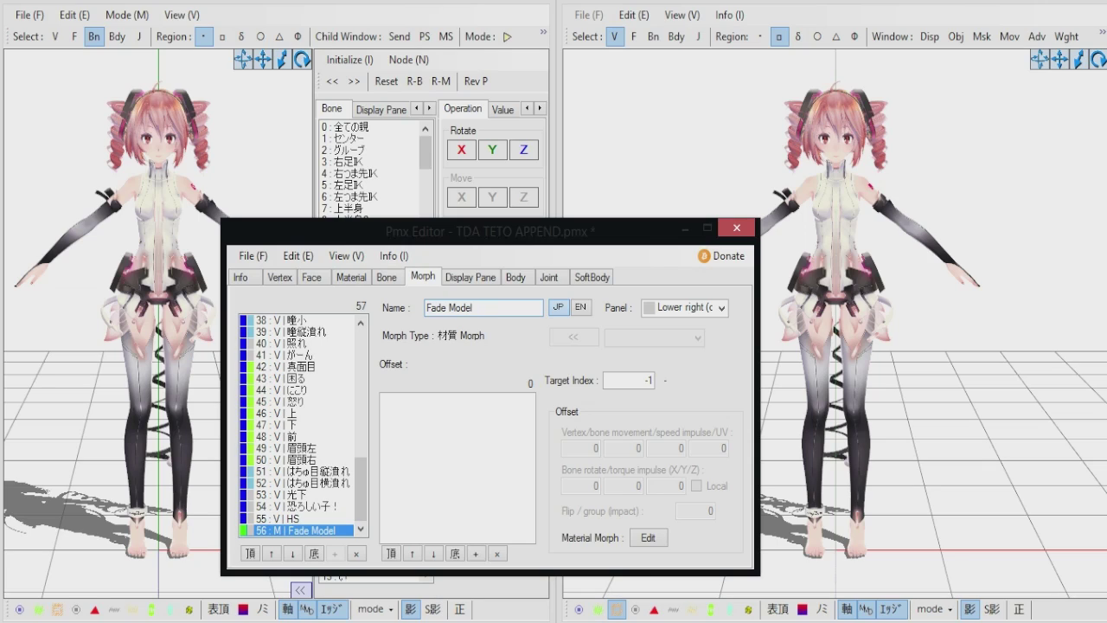
click(580, 307)
- Add an offset entry targeting all materials to the Fade Model morph
click(463, 439)
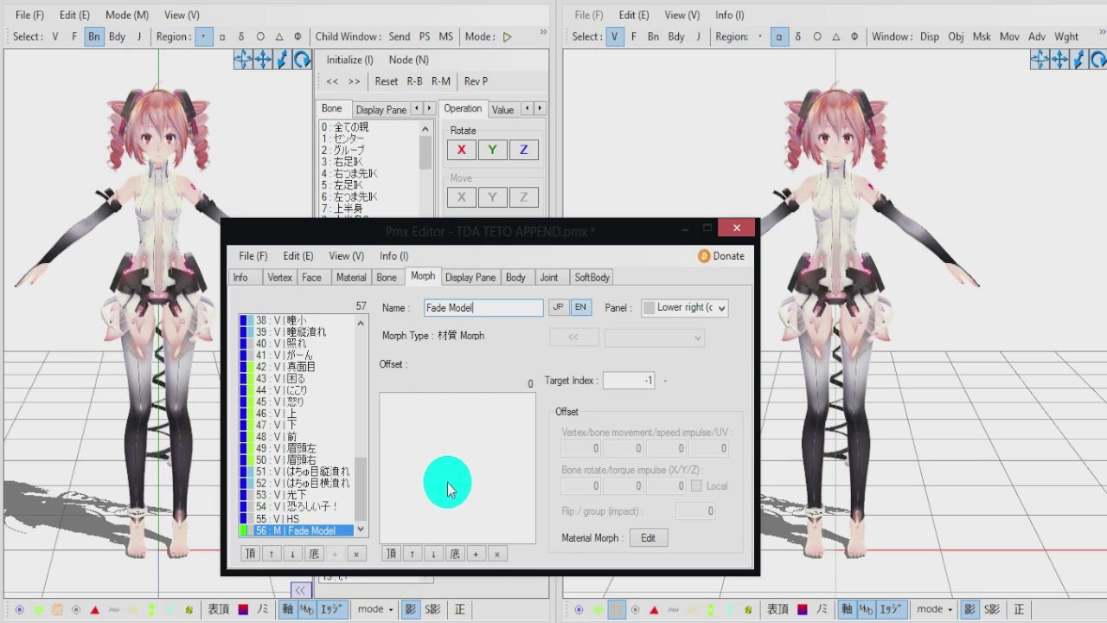
right_click(474, 426)
click(503, 443)
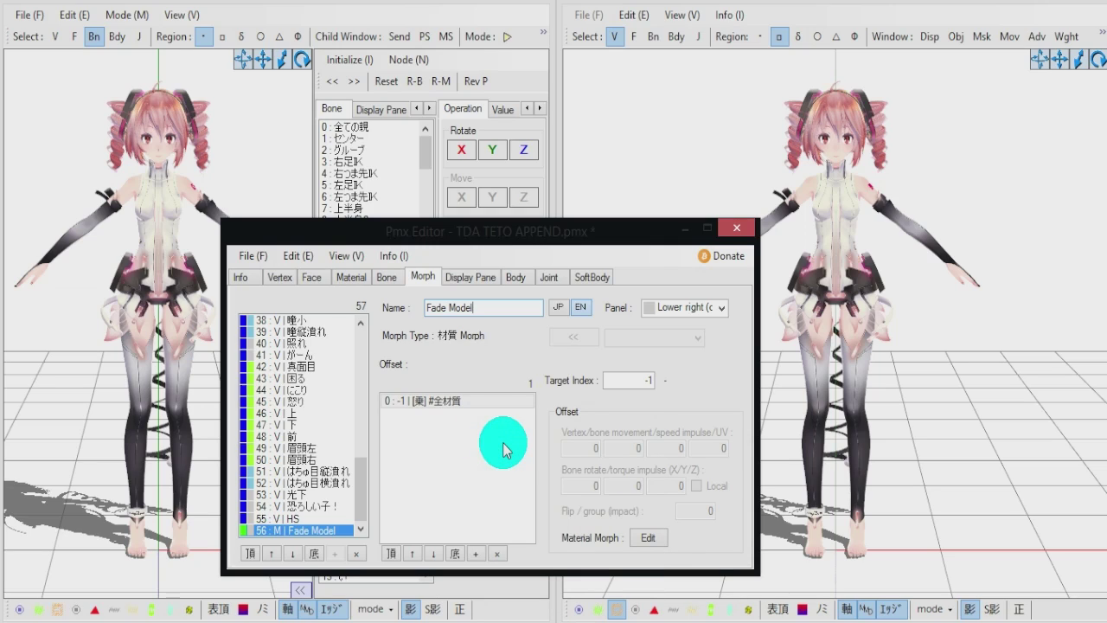
- Edit the all-materials offset, setting Opaque and Reflect to 0 with the Multiply calculation
click(433, 407)
click(644, 539)
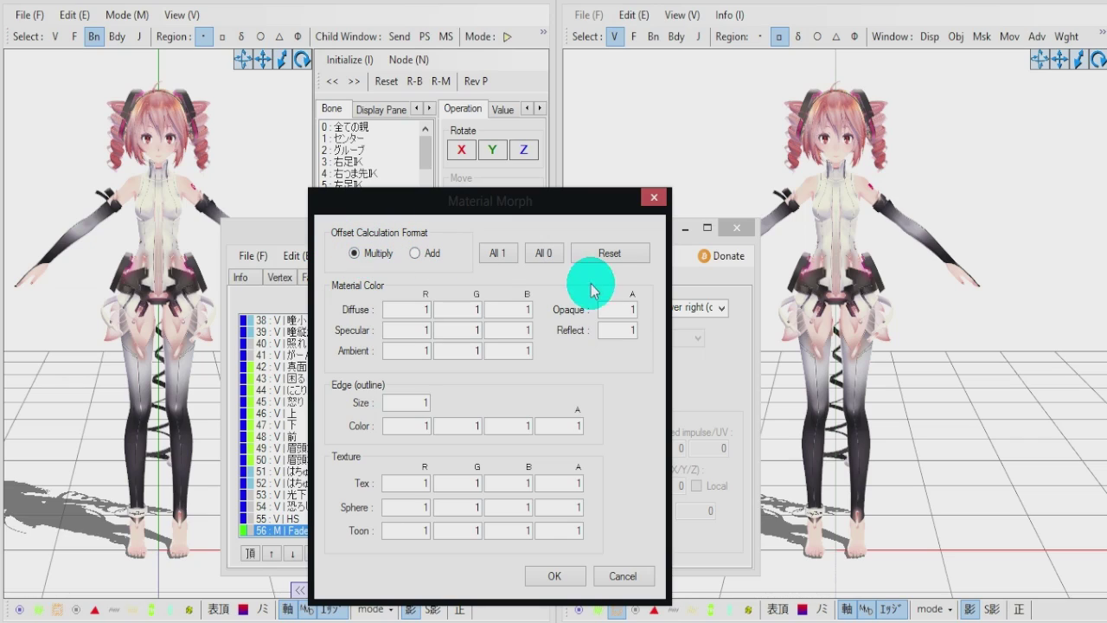
double_click(619, 310)
text(0)
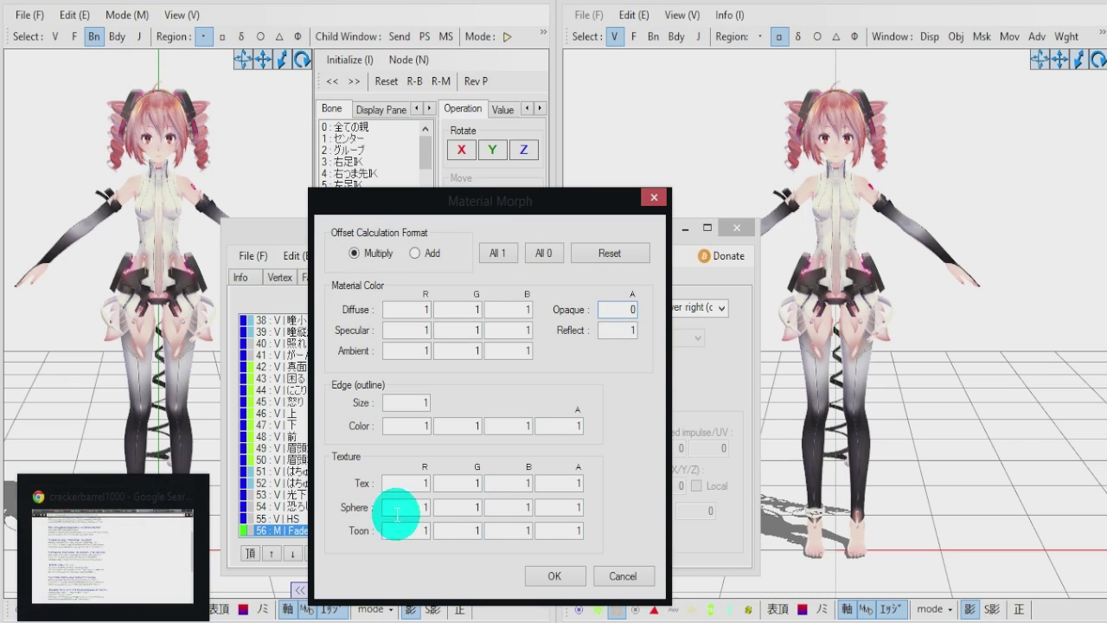
double_click(623, 330)
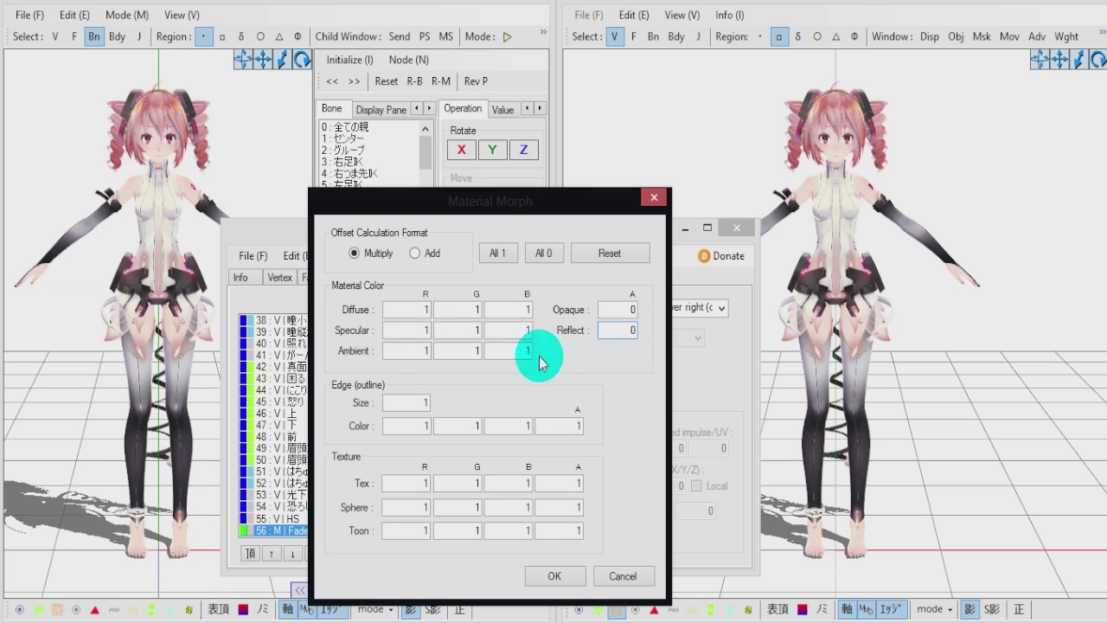
click(554, 577)
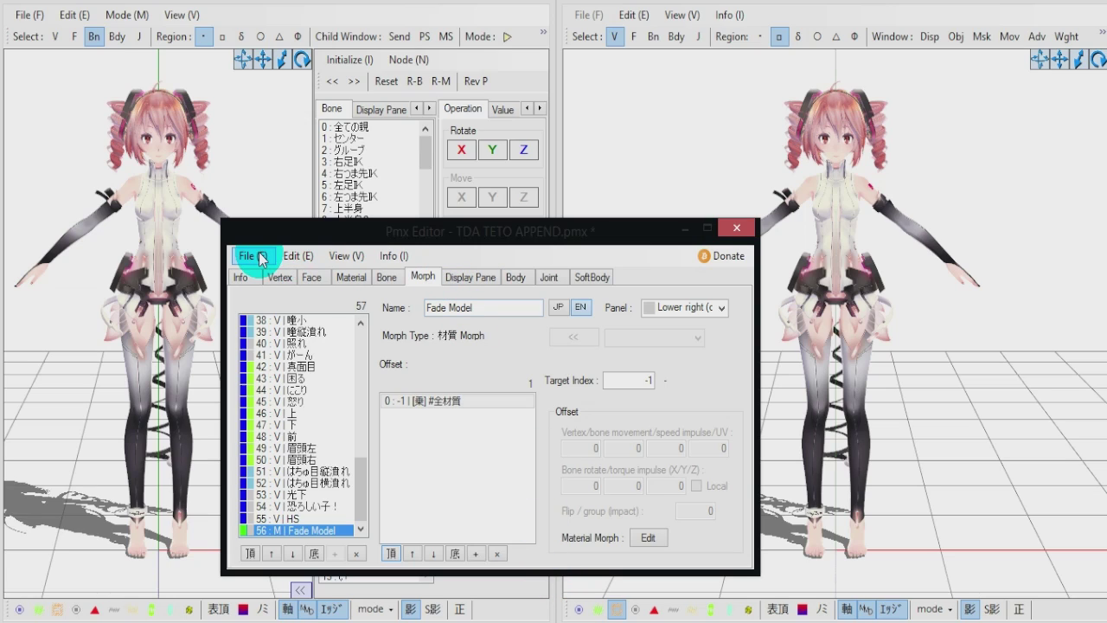
- Test the Fade Model morph in the transform view by setting its amount to 1 and back to 0
drag(311, 239, 655, 281)
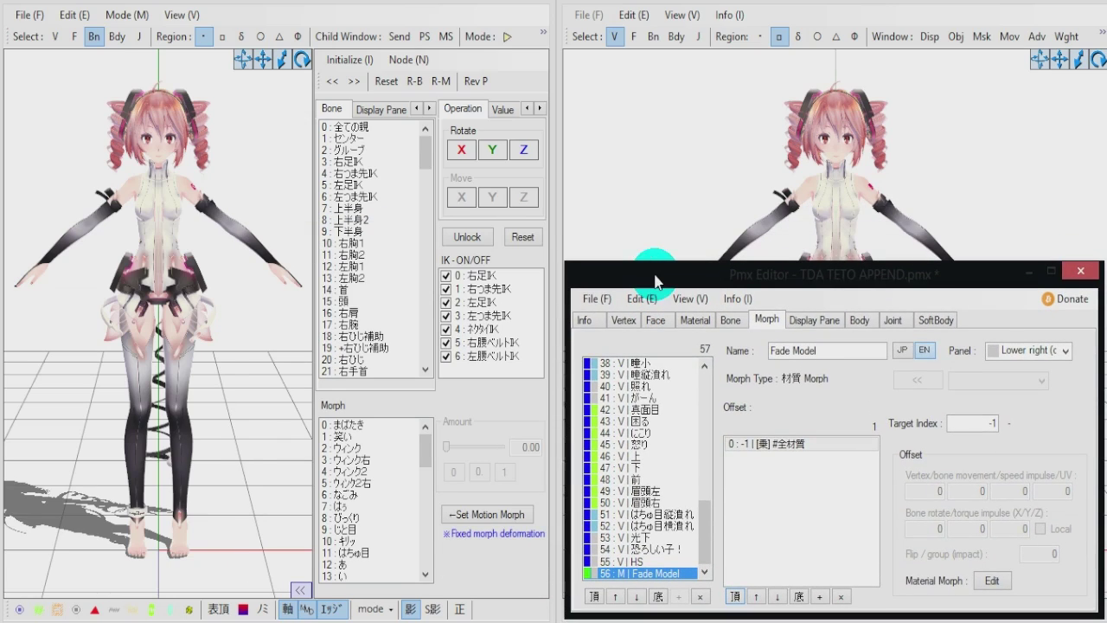
click(205, 288)
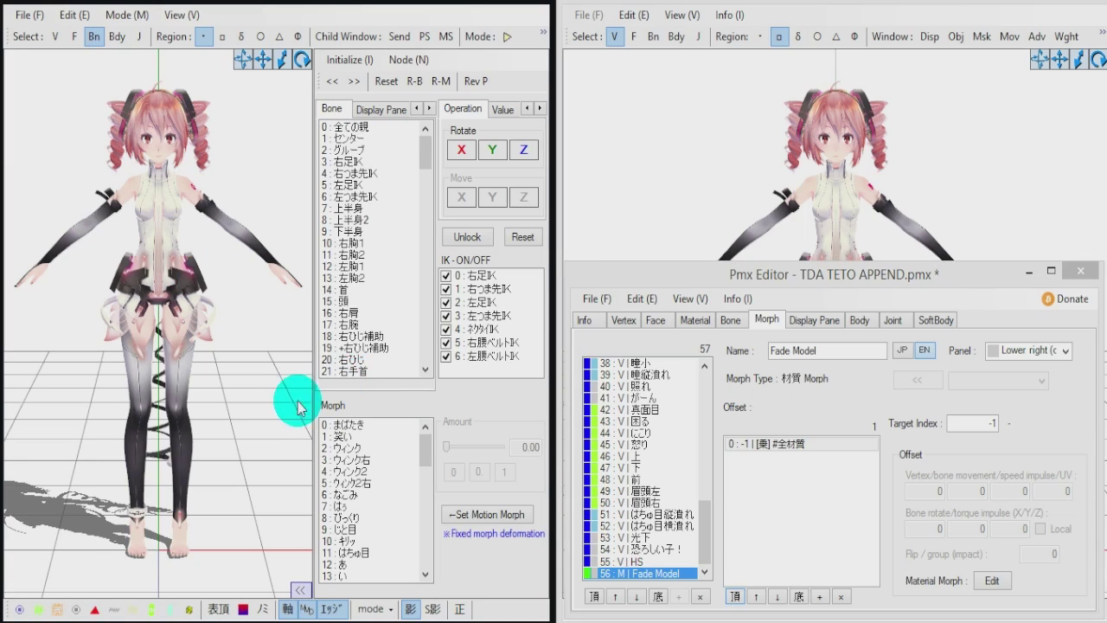
drag(424, 448, 381, 586)
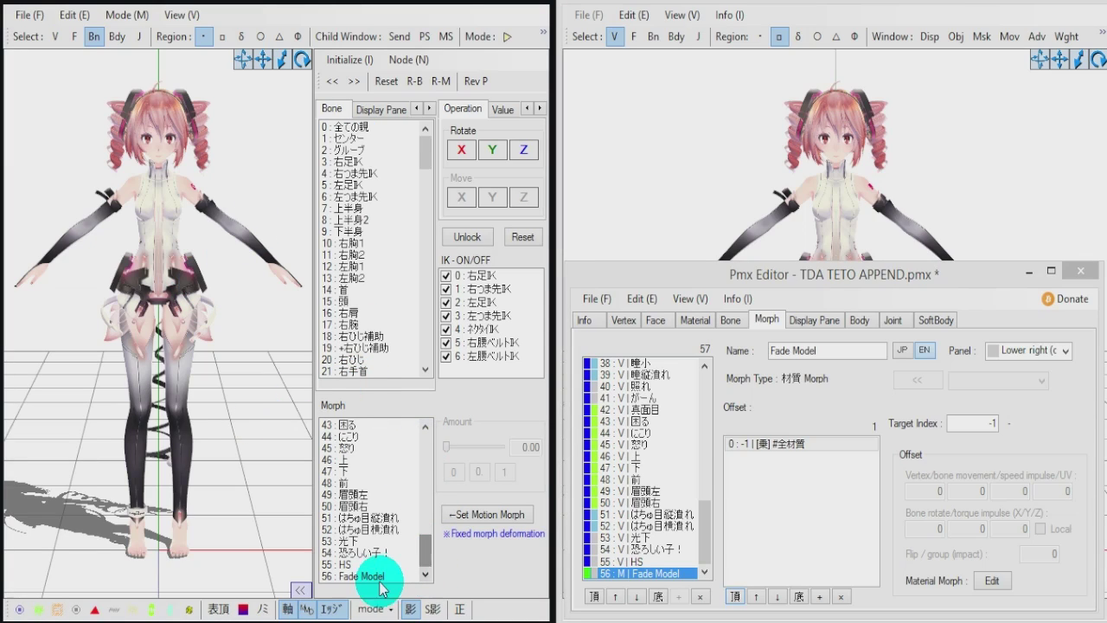
click(369, 577)
click(504, 472)
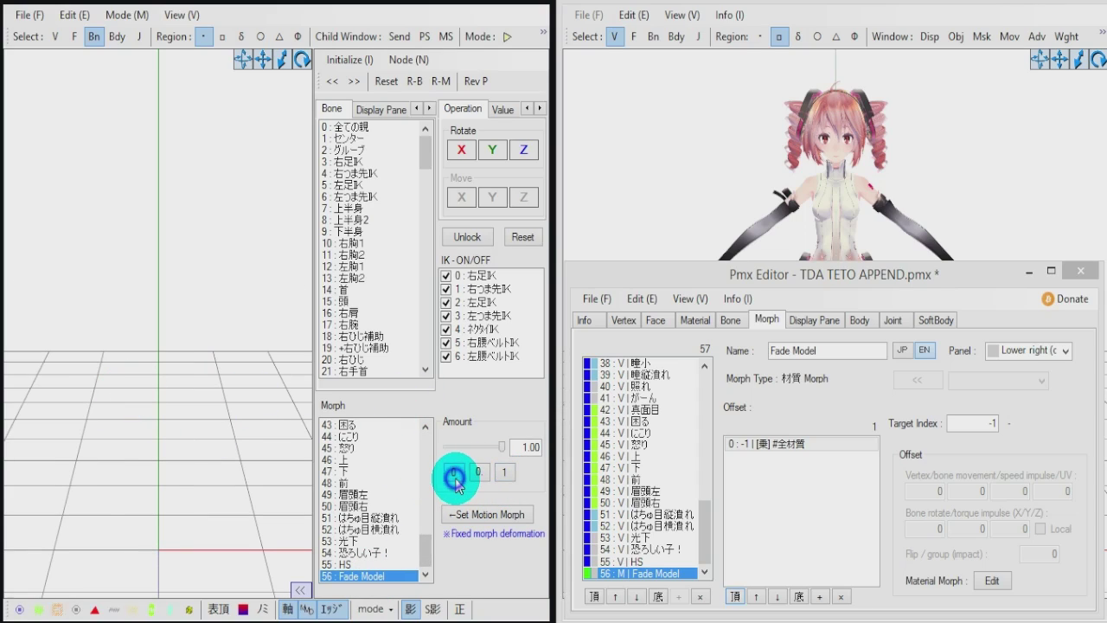
click(454, 475)
click(478, 471)
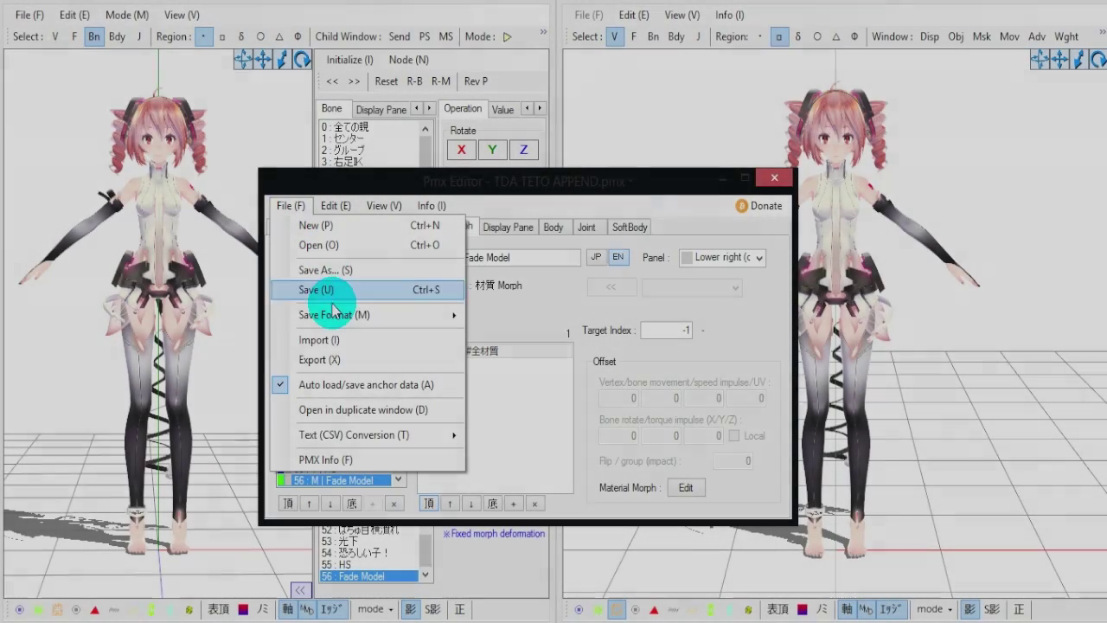
- Open the Save As dialog for TDA TETO APPEND.pmx and cancel it
click(329, 273)
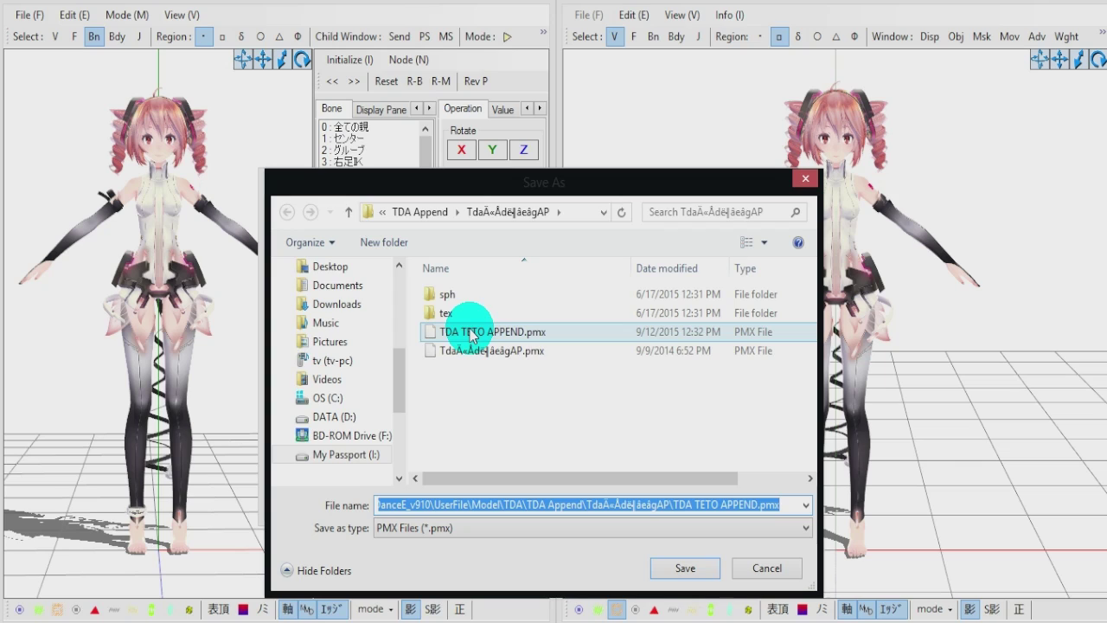
click(765, 570)
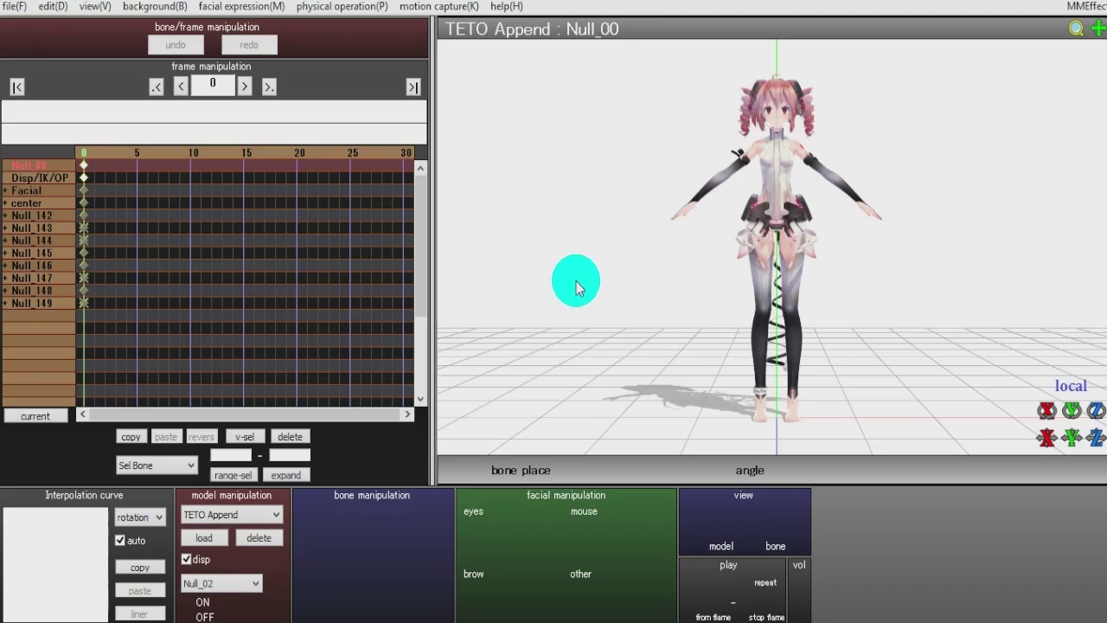
- In MikuMikuDance, go to frame 15 and raise the Model Fade morph in the "other" group to 1.000
mouse_move(663, 252)
right_down()
mouse_move(712, 309)
mouse_move(747, 248)
mouse_move(680, 283)
mouse_move(720, 280)
right_up()
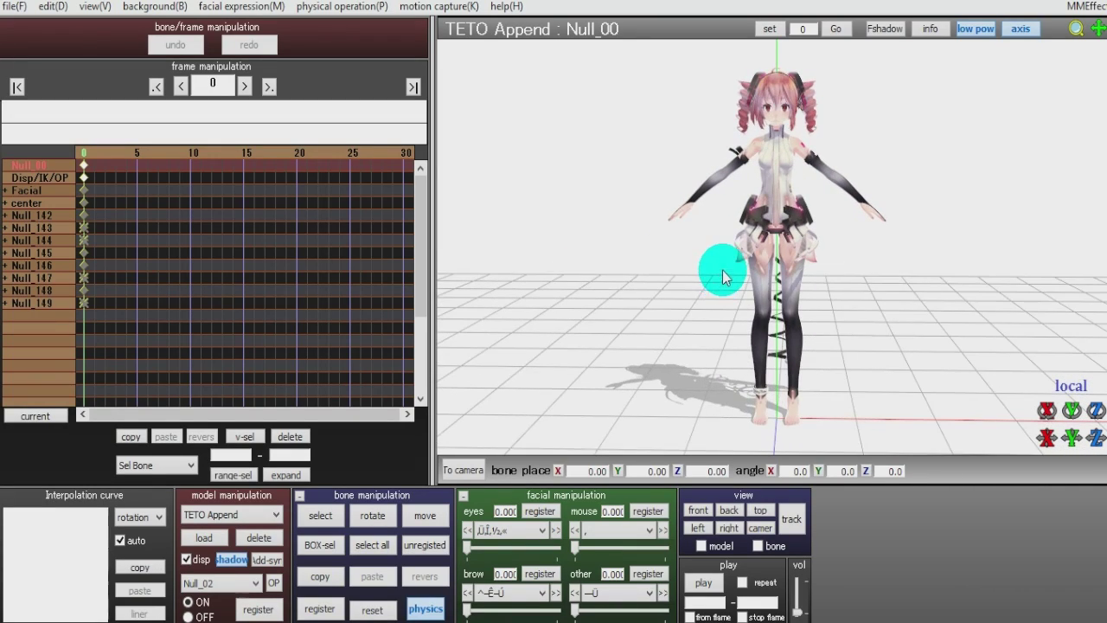
scroll(726, 270, up, 5)
middle_drag(781, 278, 772, 366)
right_drag(772, 372, 750, 312)
click(243, 156)
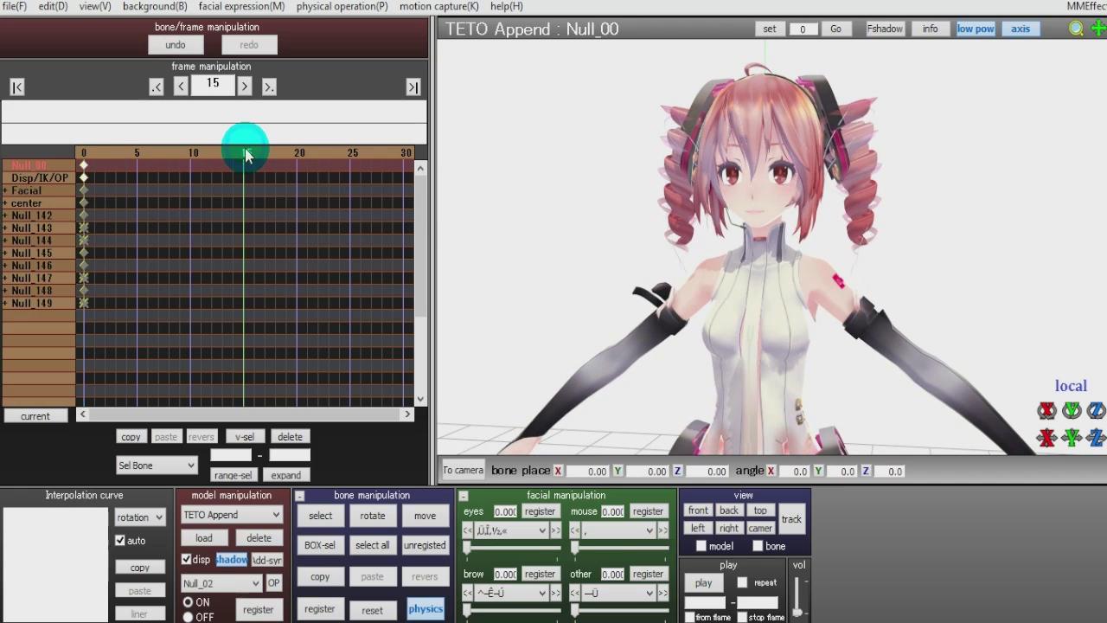
click(595, 596)
scroll(594, 605, down, 3)
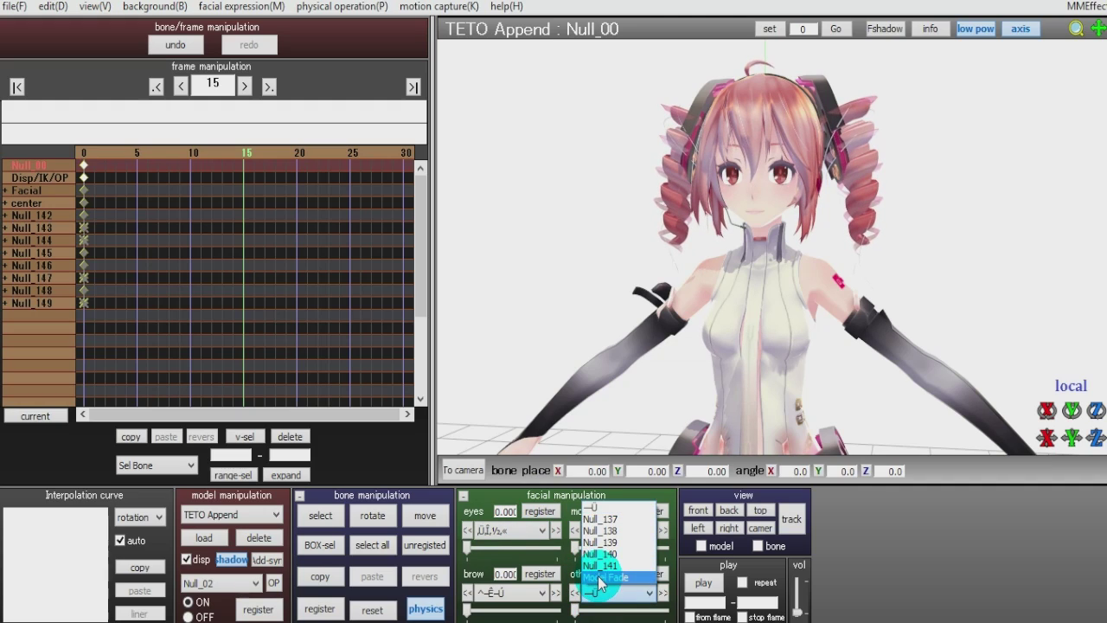
click(606, 586)
drag(601, 614, 683, 607)
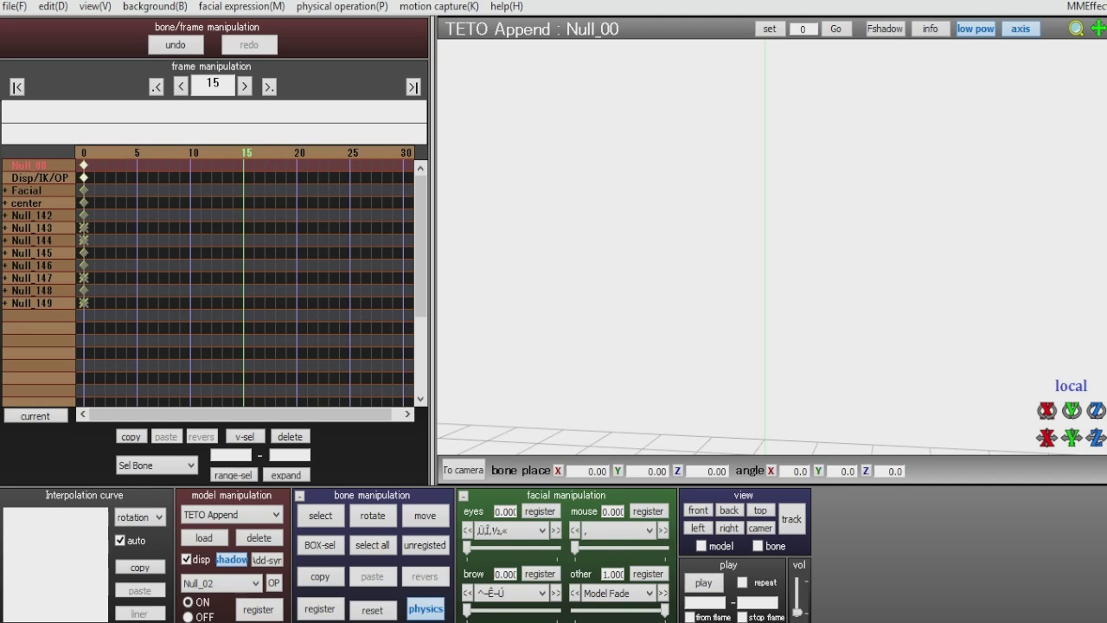
- Step the timeline back from frame 15 to frame 0 without registering the morph
key(Left)
key(Left)
key(Left)
key(Left)
key(Left)
key(Left)
key(Left)
key(Left)
key(Left)
key(Left)
key(Left)
key(Left)
key(Left)
key(Left)
key(Left)
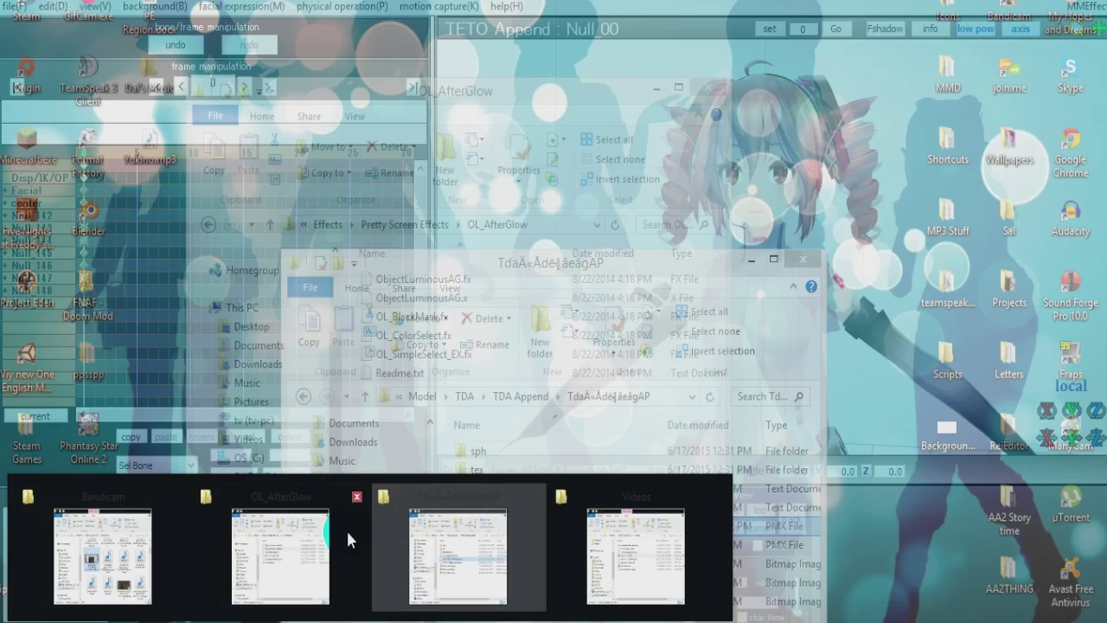
- Load ObjectLuminousAG.x from the OL_AfterGlow folder into the MikuMikuDance scene
click(347, 529)
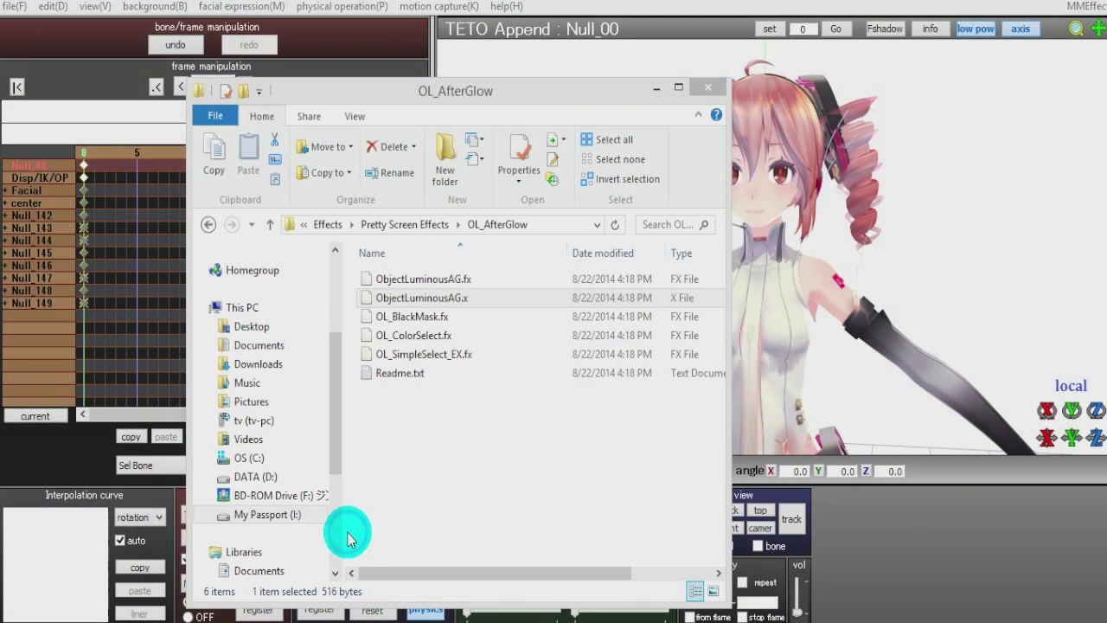
drag(435, 308, 851, 291)
click(781, 0)
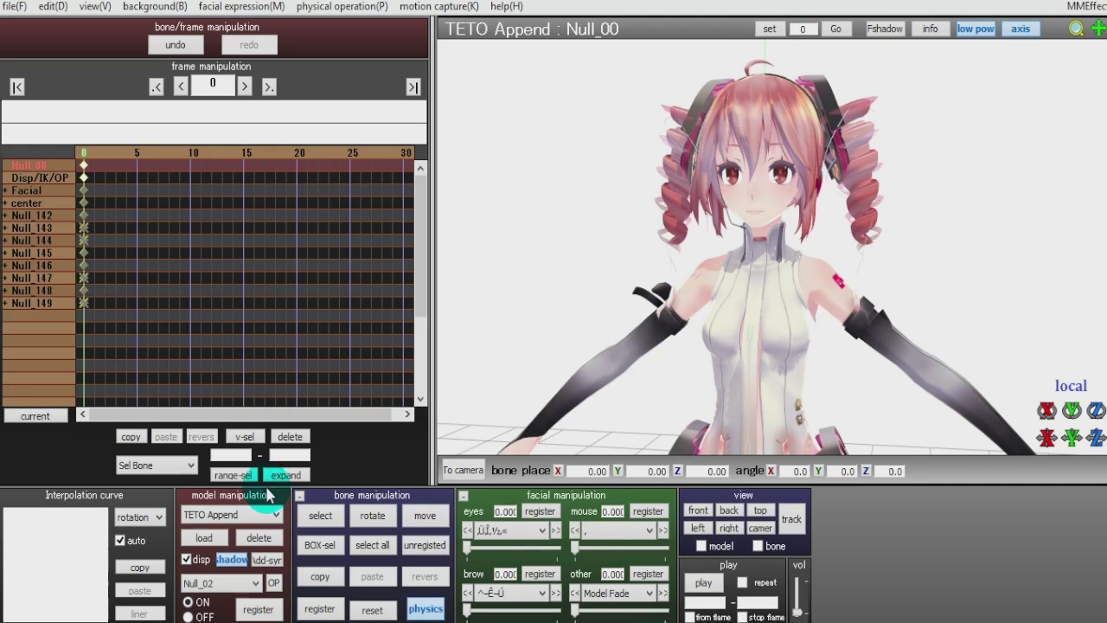
- Switch the active manipulation target from TETO Append to camera/light/accessory
click(218, 514)
click(226, 515)
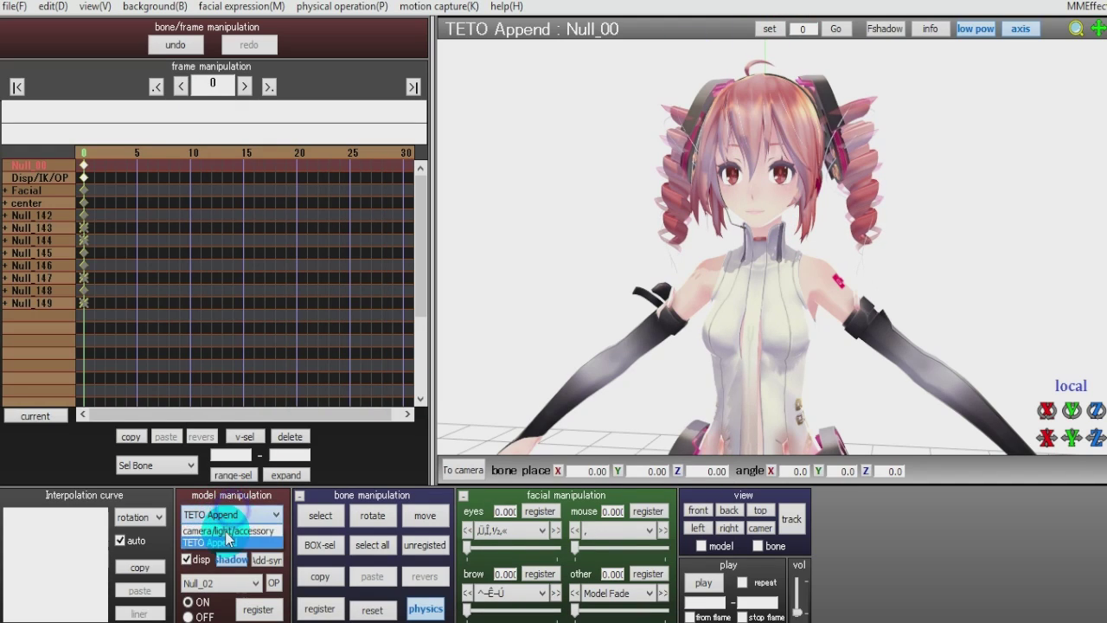
click(227, 530)
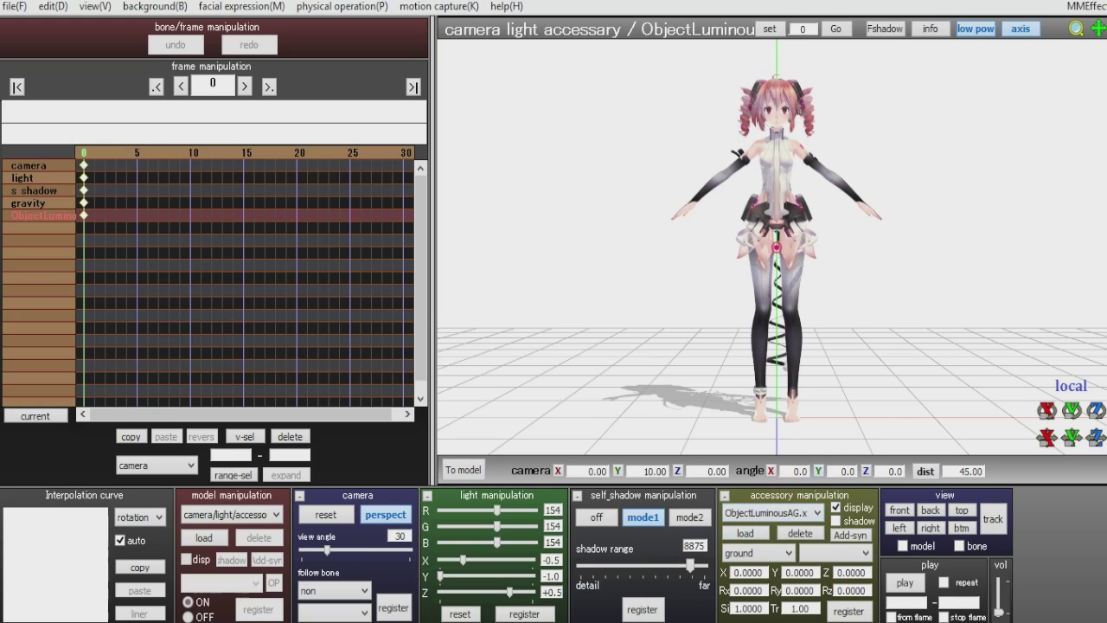
- Remove the effect assigned to TDA TETO APPEND.pmx in MMEffect's OL_EmitterRT mapping and apply the change
click(1086, 7)
click(1050, 25)
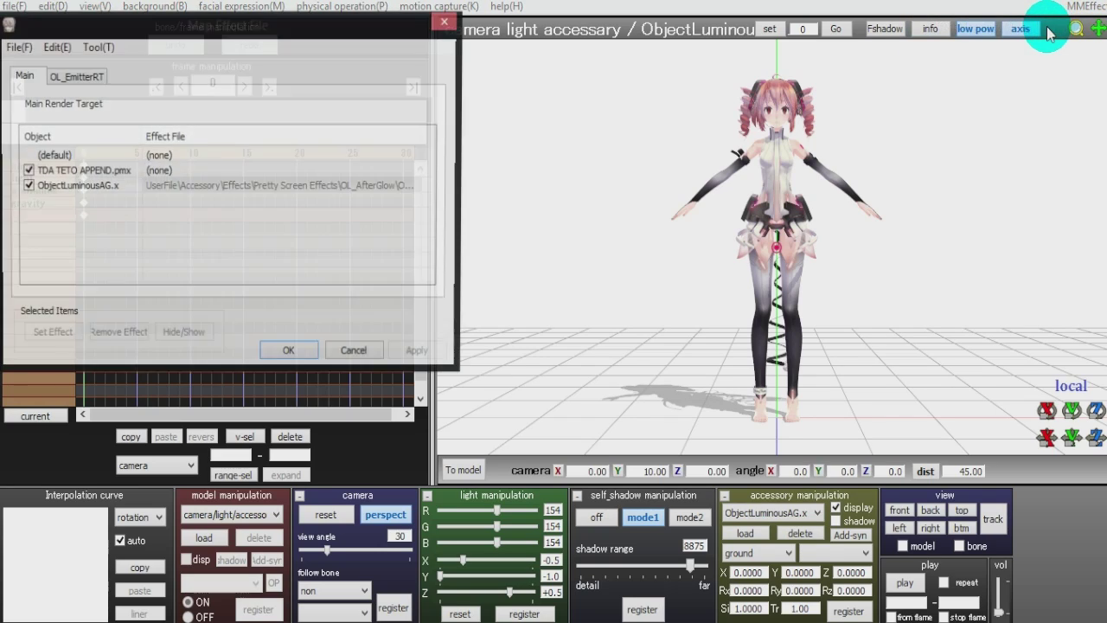
click(75, 76)
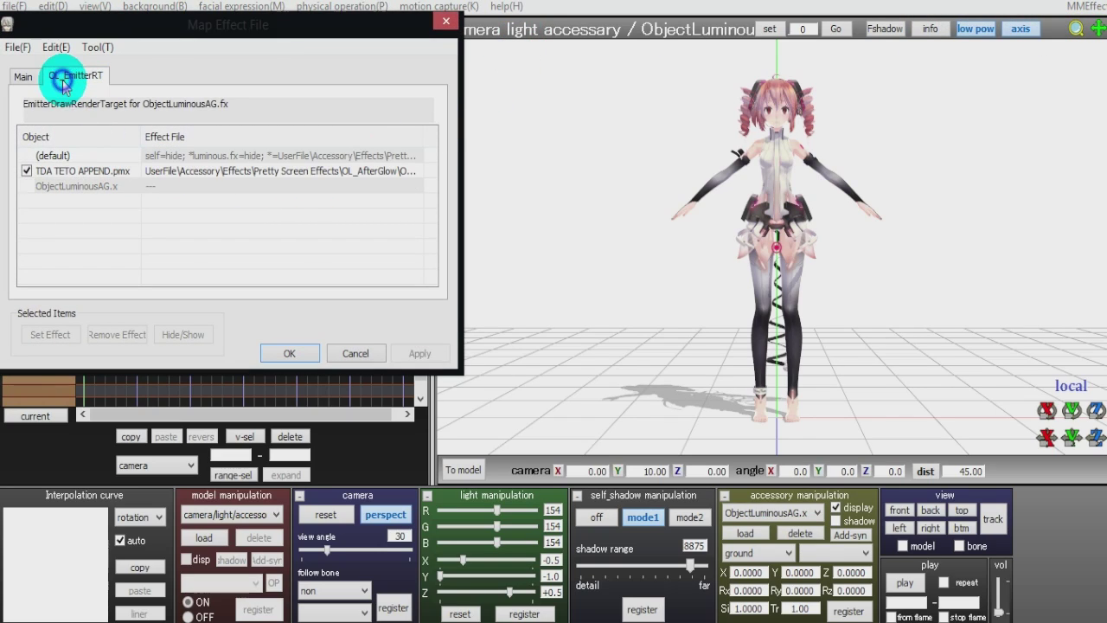
click(52, 169)
click(117, 334)
click(289, 353)
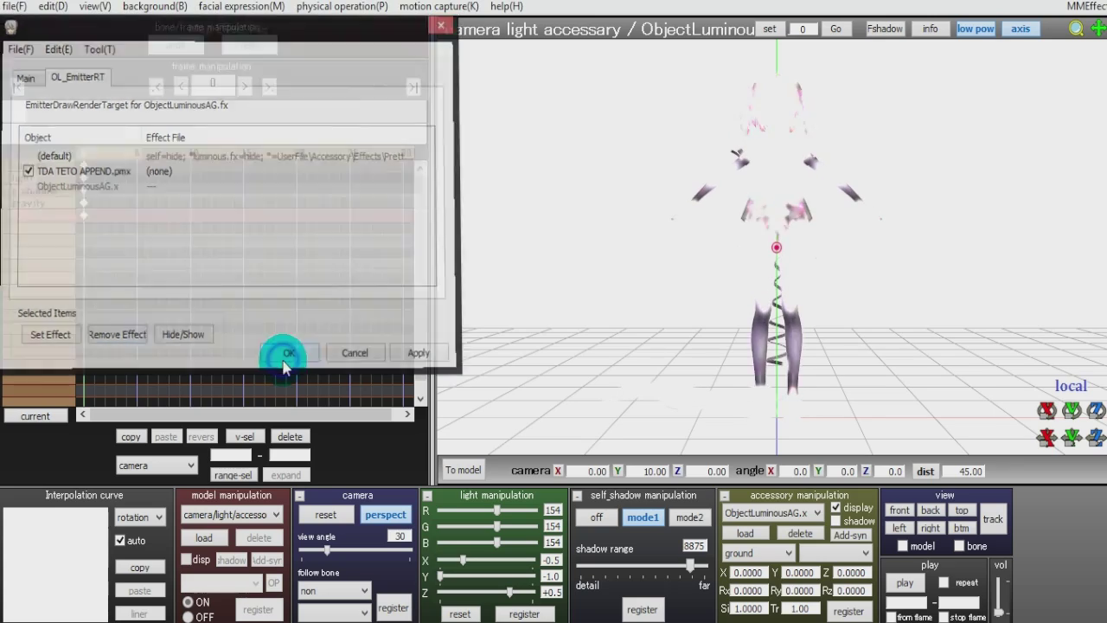
- Turn on the black background for the scene
click(150, 7)
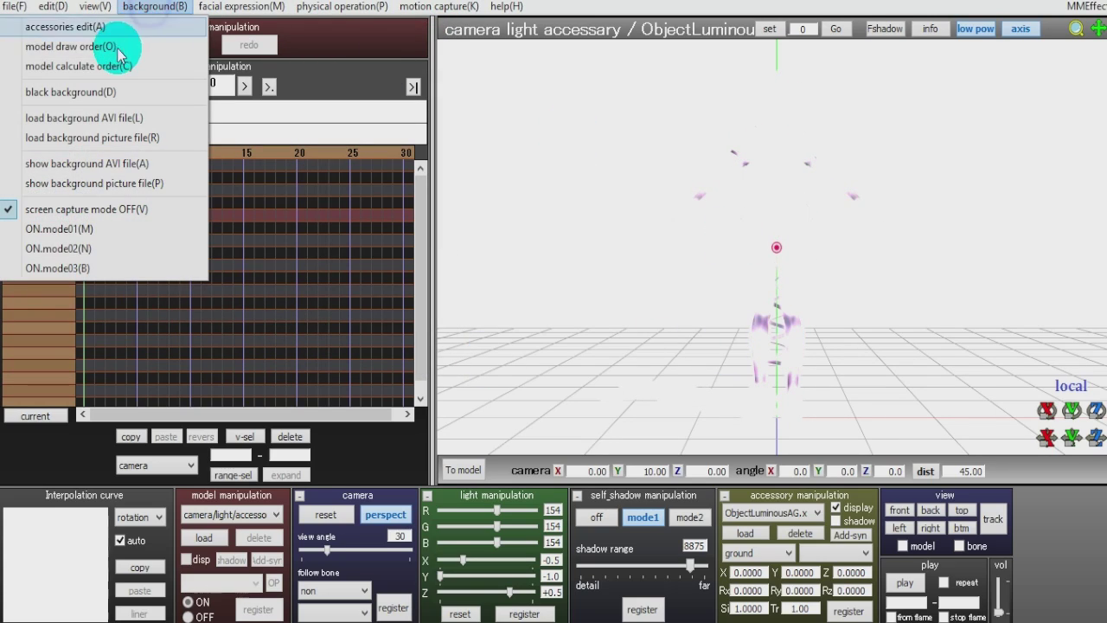
click(87, 98)
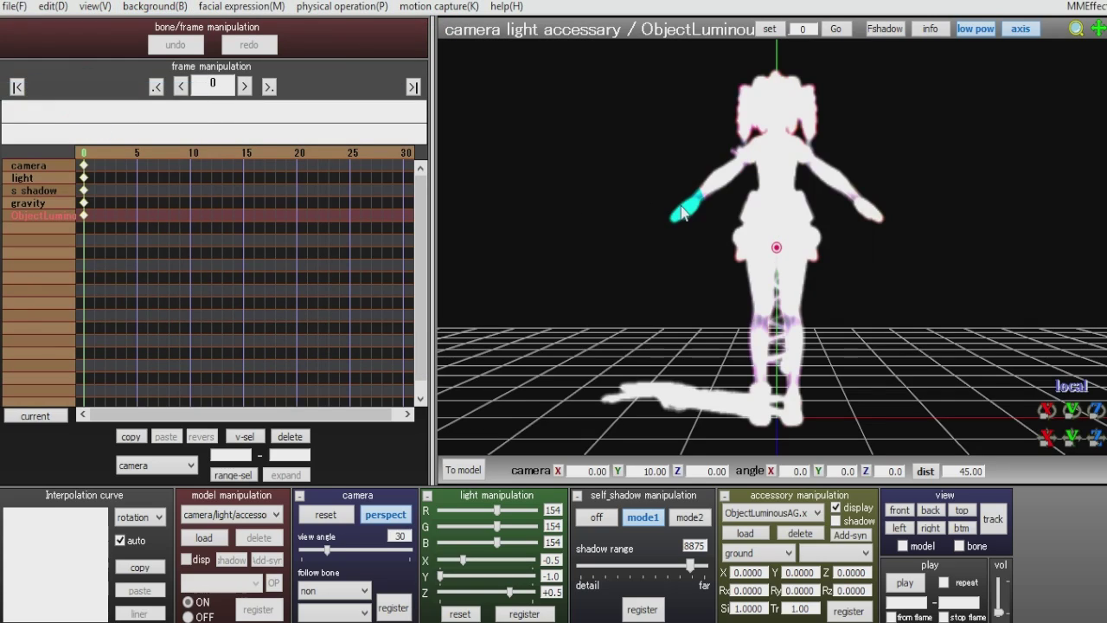
- Set the Tr value of the ObjectLuminousAG.x accessory to 0.10
mouse_move(691, 223)
right_down()
mouse_move(796, 234)
mouse_move(667, 225)
mouse_move(703, 226)
right_up()
scroll(705, 228, up, 10)
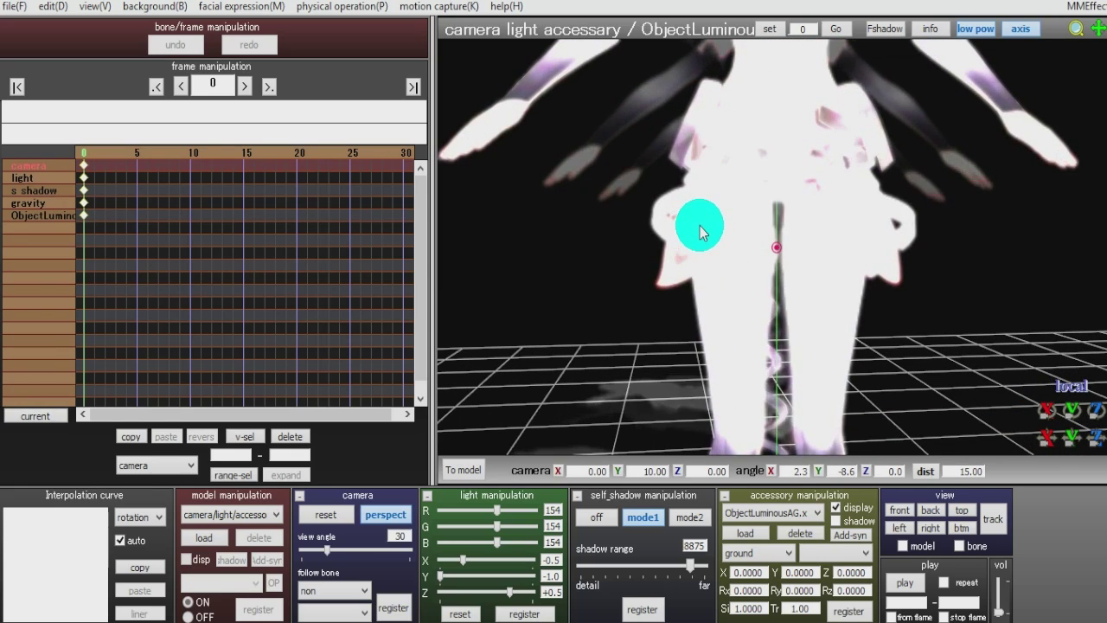
scroll(700, 218, down, 4)
middle_drag(701, 222, 673, 290)
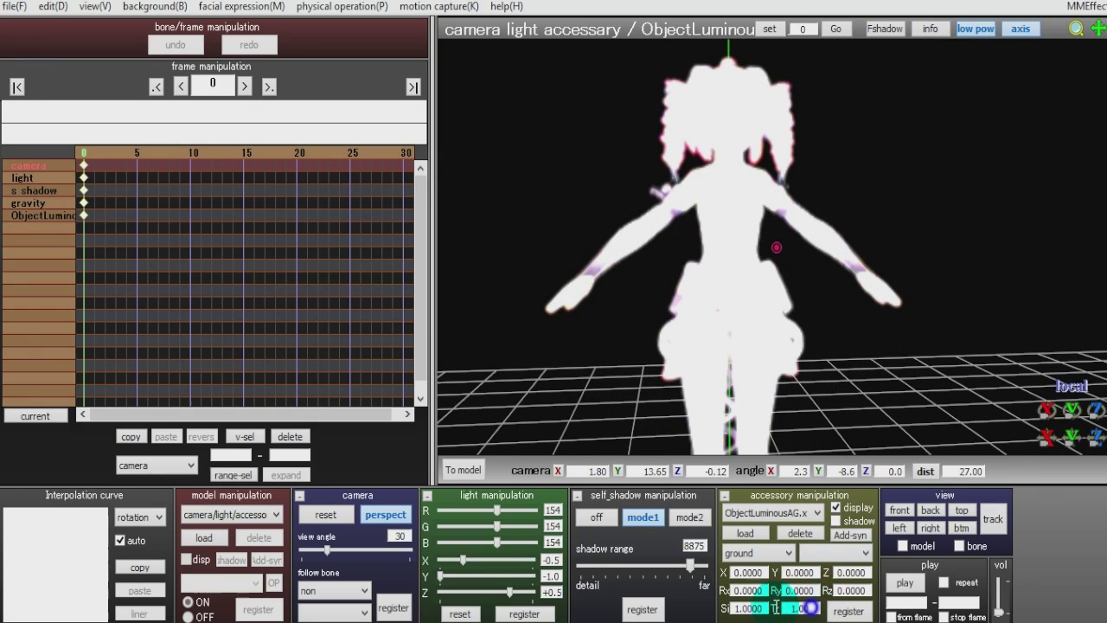
key(Return)
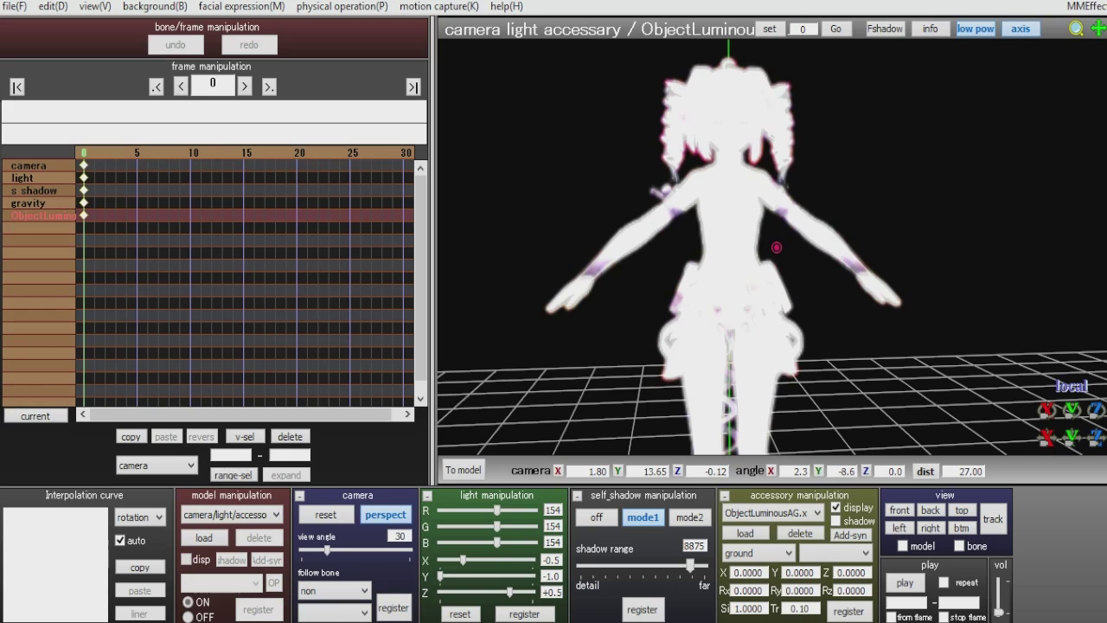
click(783, 355)
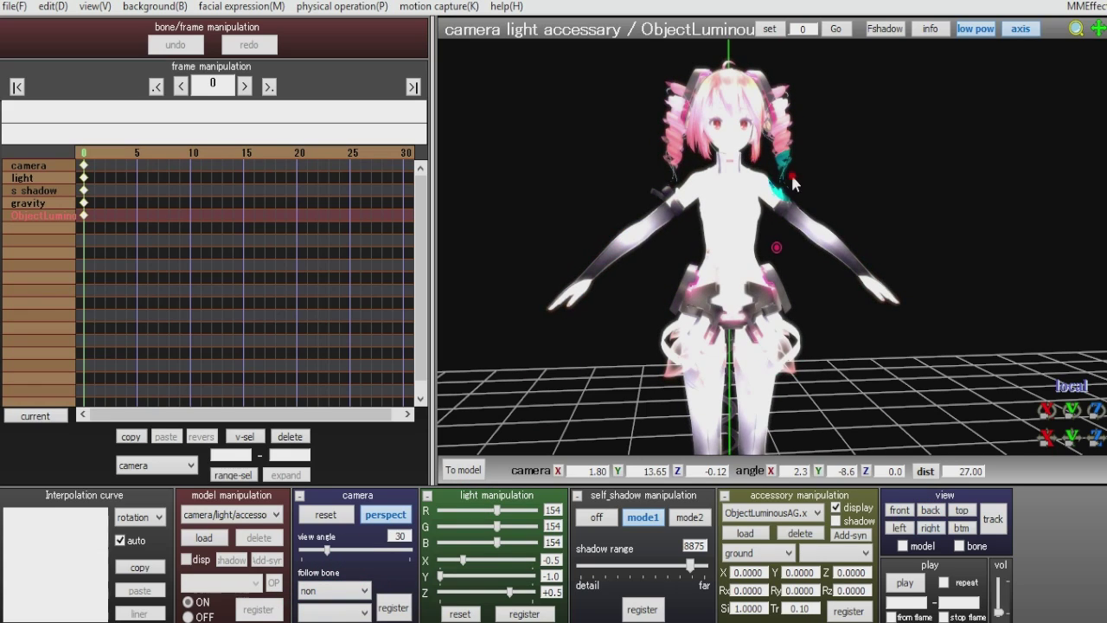
- Try lower Tr values of 0.05 and 0.03 for ObjectLuminousAG.x and register the 0.03 value at frame 0
right_drag(795, 183, 765, 179)
scroll(794, 204, up, 4)
middle_drag(797, 208, 817, 240)
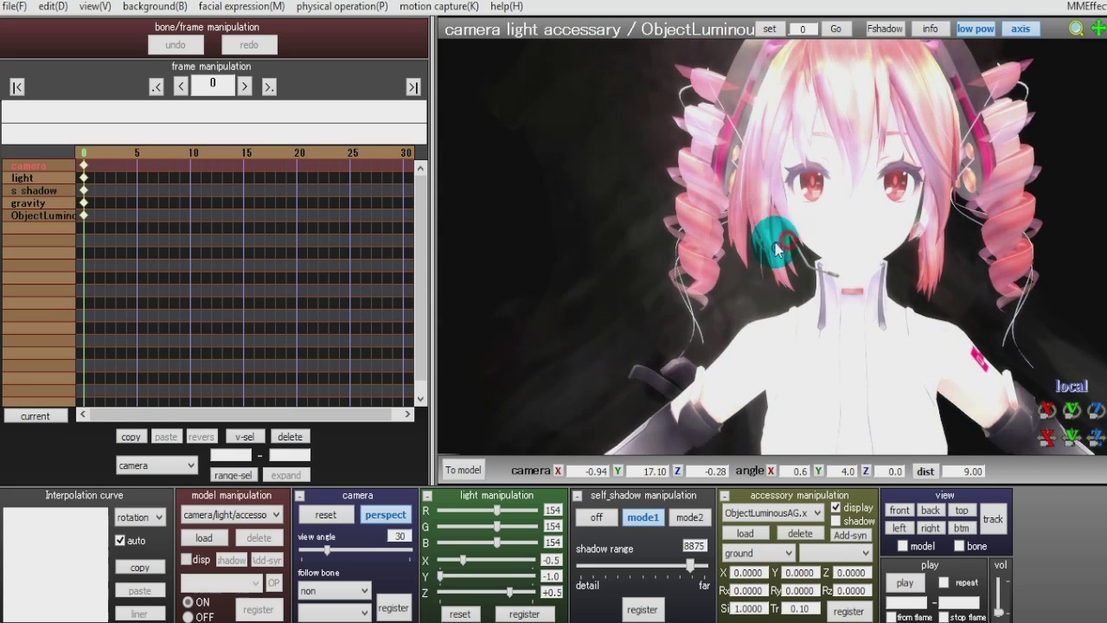
right_drag(776, 249, 734, 193)
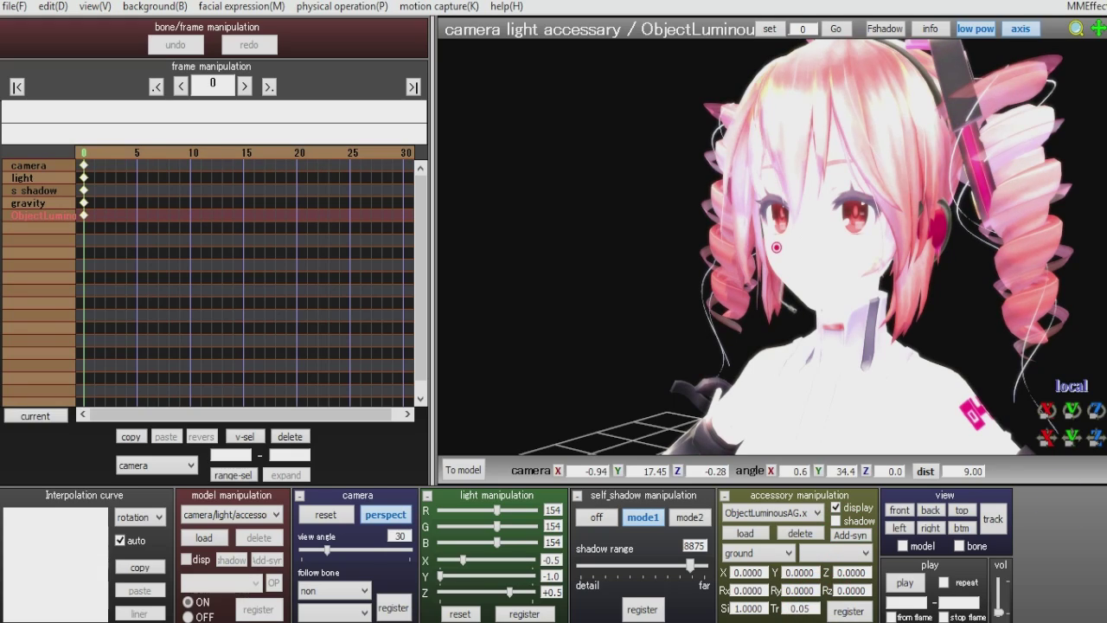
key(Return)
key(Return)
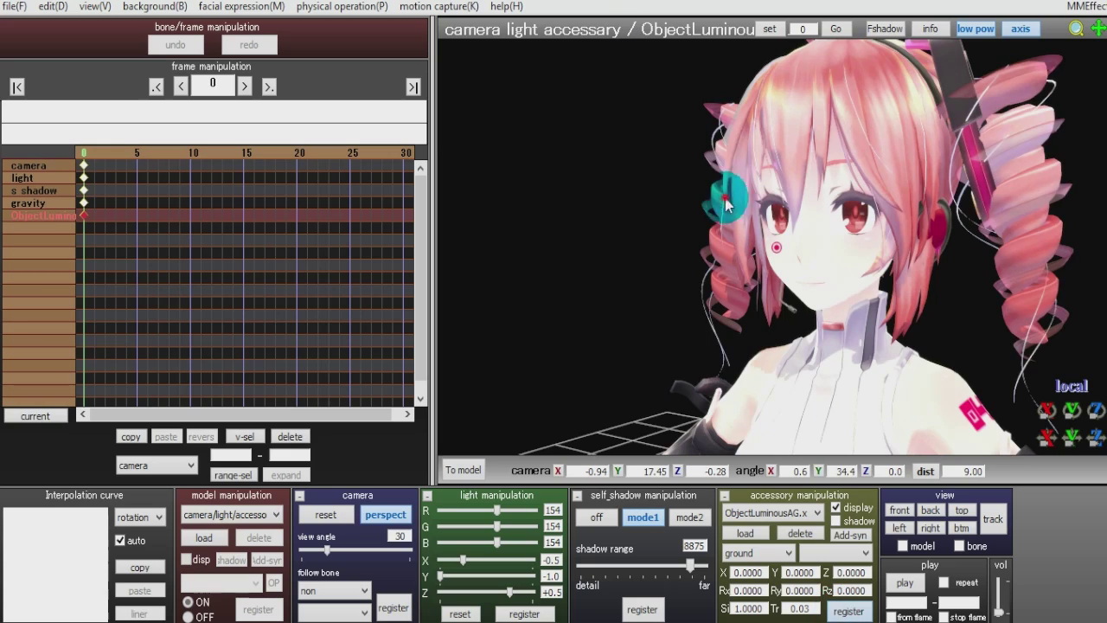
- Set ObjectLuminousAG.x's Tr back to 0.10 and register the accessory at frame 0
right_drag(725, 194, 786, 198)
scroll(788, 190, down, 6)
middle_drag(796, 214, 784, 174)
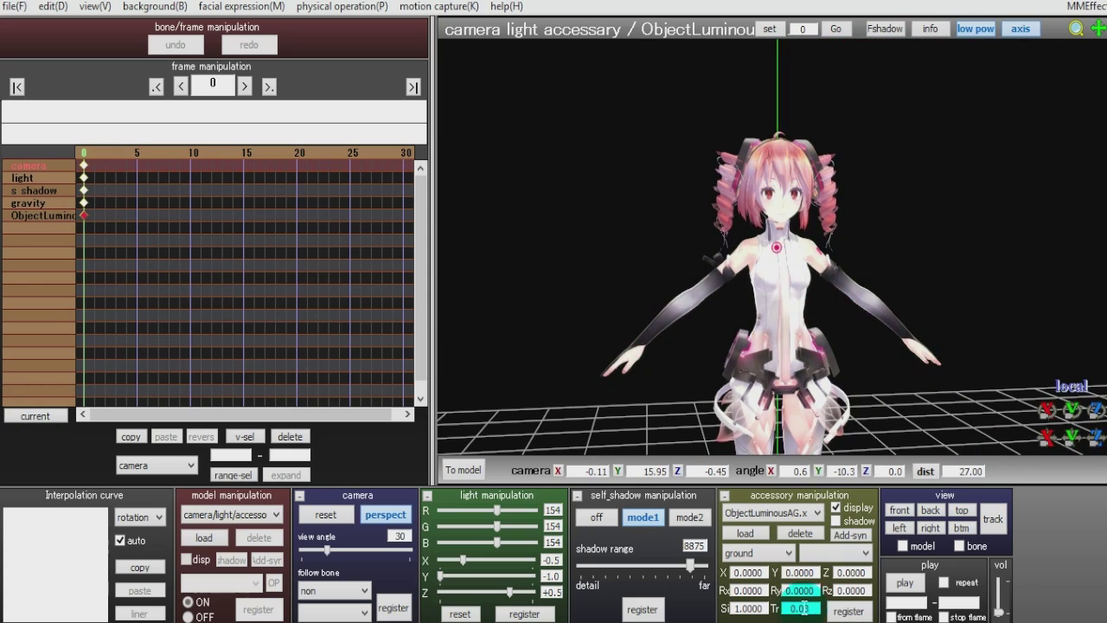
key(Return)
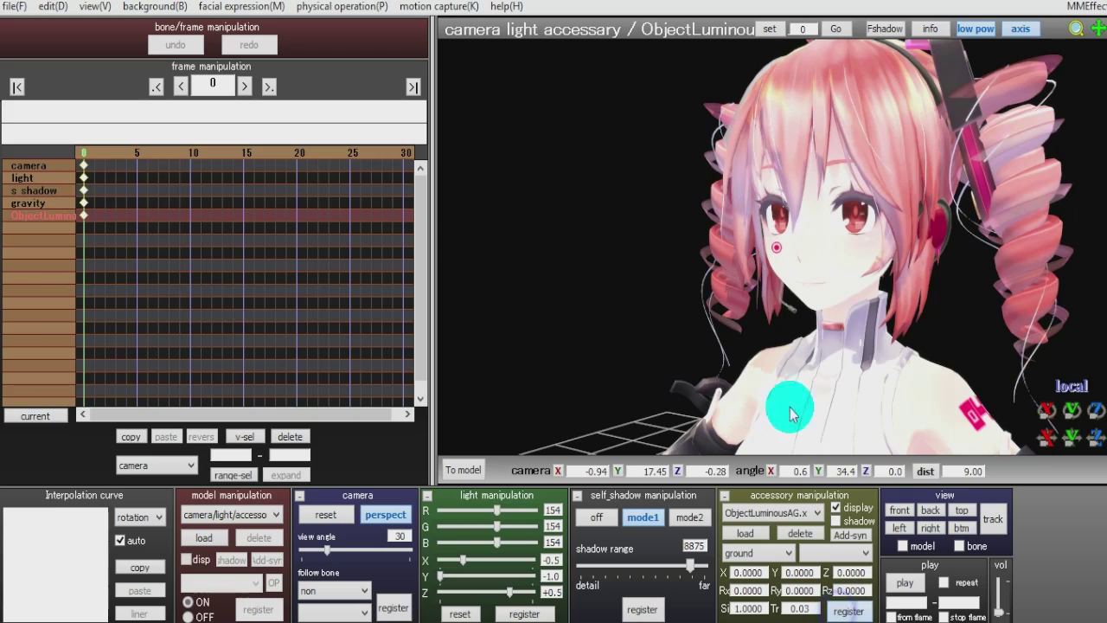
mouse_move(783, 203)
right_down()
mouse_move(690, 208)
mouse_move(699, 199)
mouse_move(787, 204)
right_up()
middle_drag(787, 198, 779, 190)
scroll(786, 193, down, 6)
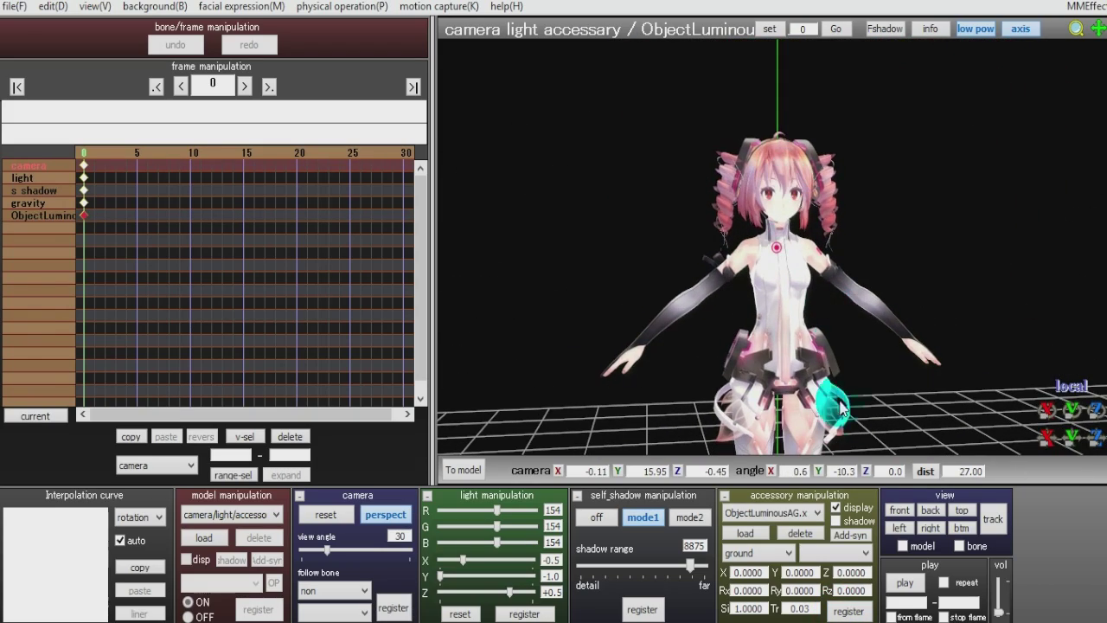
key(Return)
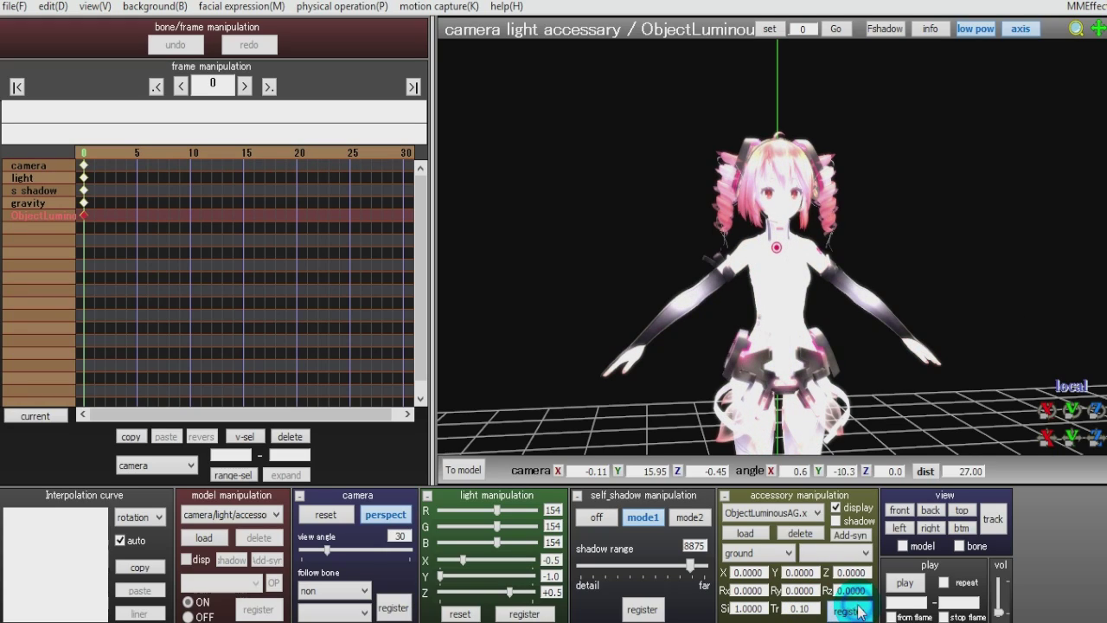
- At frame 15, make TETO Append the active model, switch off its display and register the hidden state
click(247, 154)
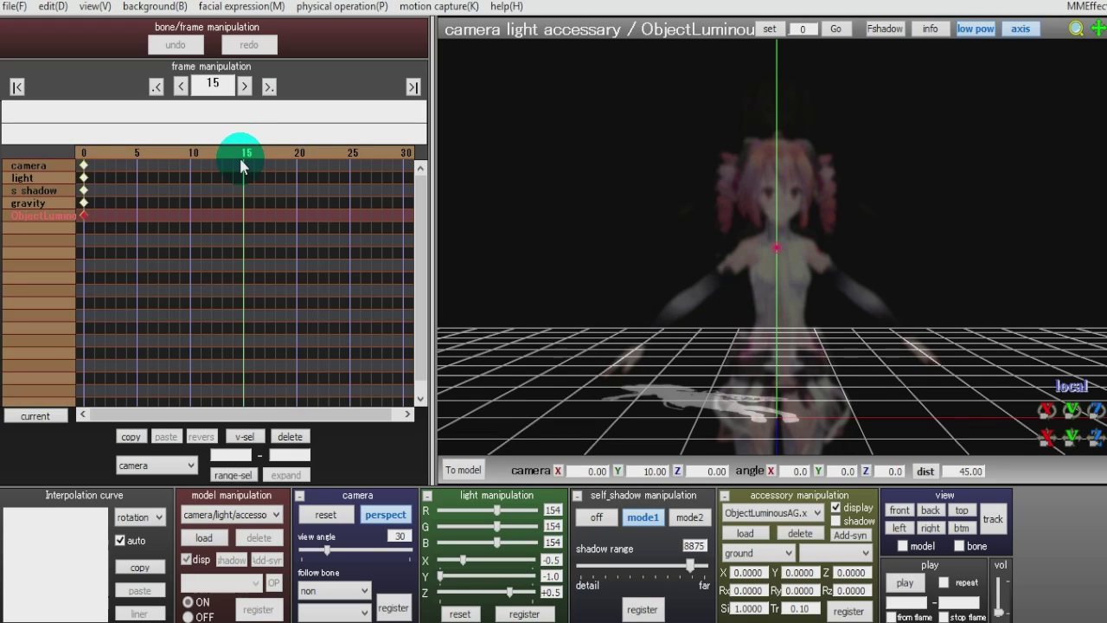
click(281, 559)
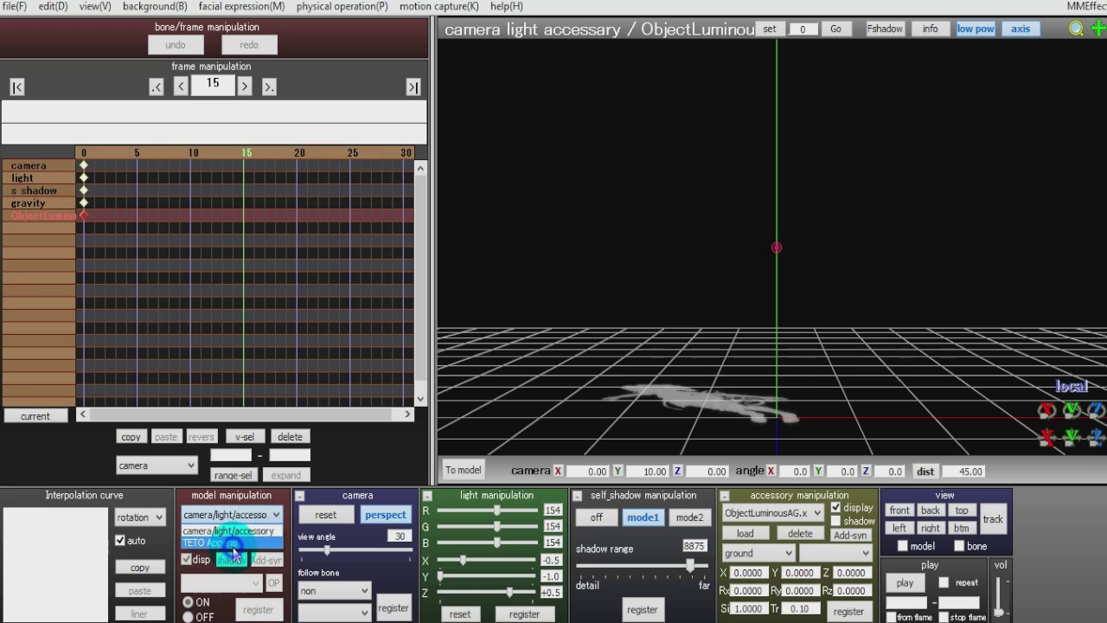
click(234, 555)
click(183, 561)
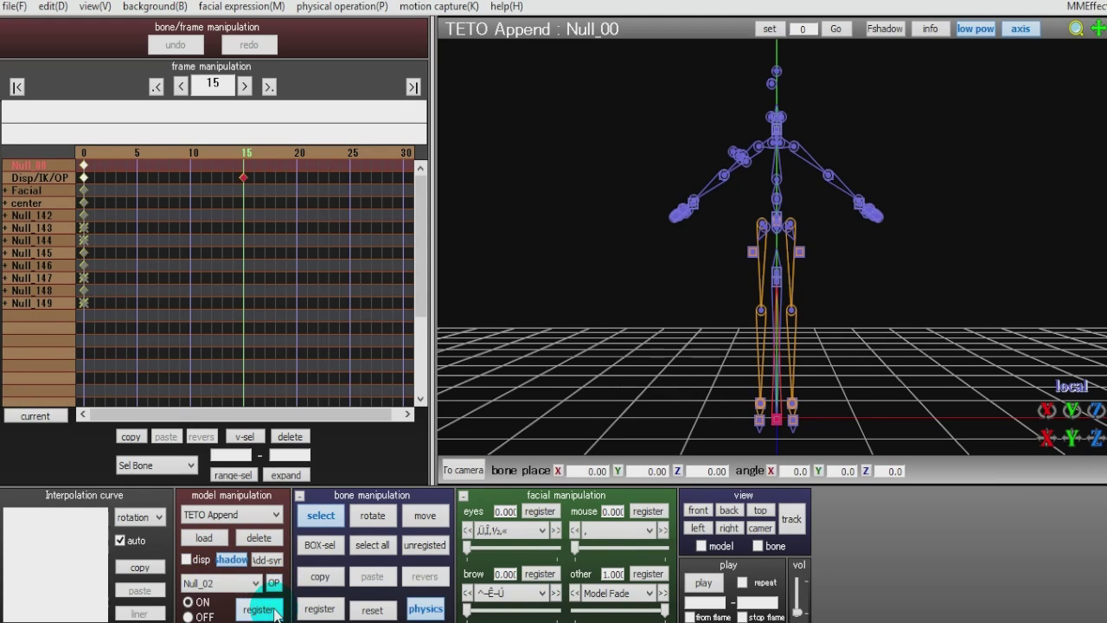
- Return to frame 0 and leave bone selection mode to view TETO Append without its bones
click(80, 156)
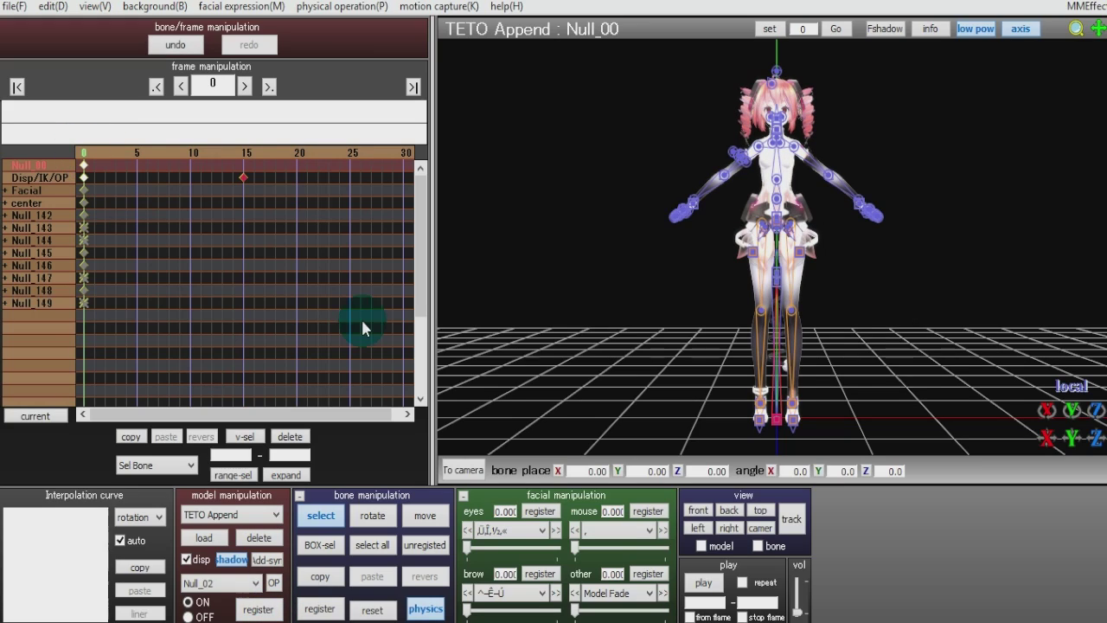
click(315, 519)
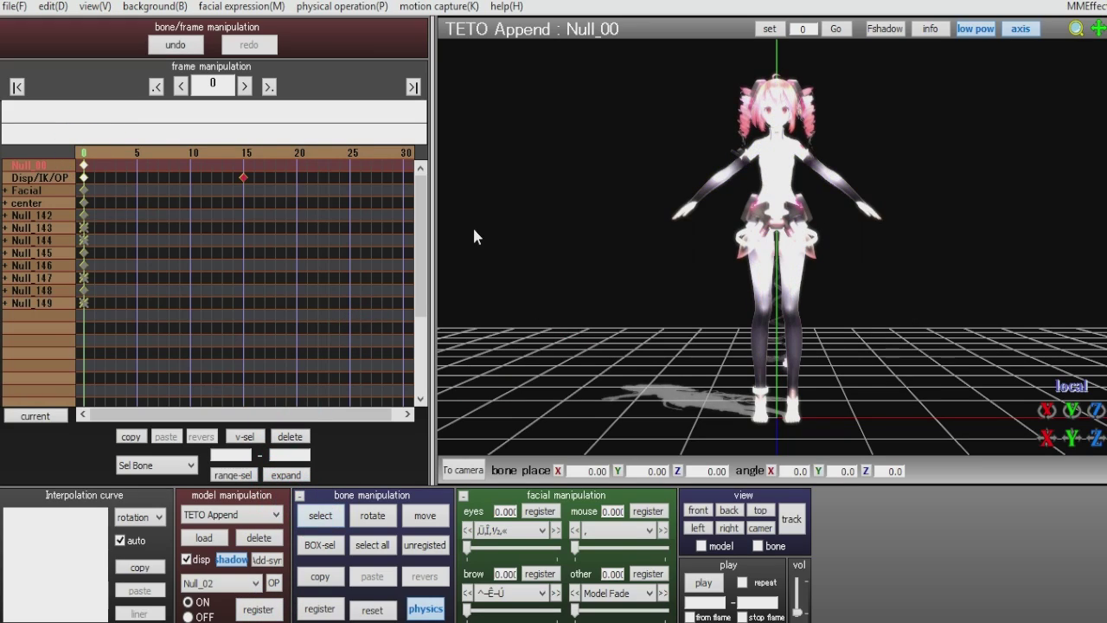